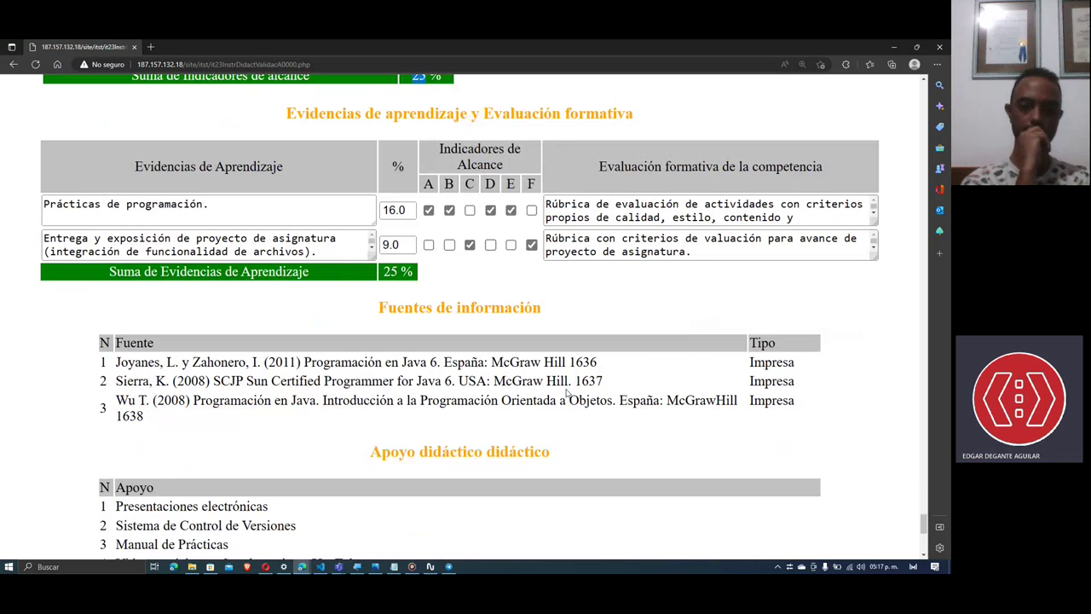
Review the course plan's learning evidence, achievement indicators, teaching activities and the Unidad 6 - Archivos competencies
{"action": "scroll", "coordinate": [567, 393], "scroll_direction": "up", "scroll_amount": 1}
{"action": "scroll", "coordinate": [567, 393], "scroll_direction": "up", "scroll_amount": 2}
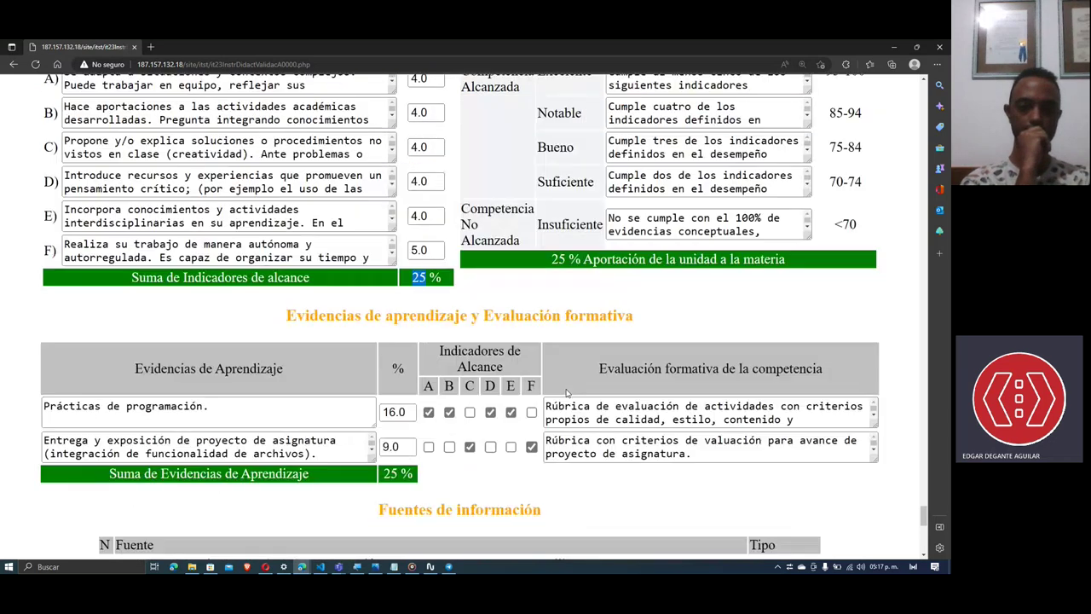
{"action": "scroll", "coordinate": [567, 393], "scroll_direction": "up", "scroll_amount": 1}
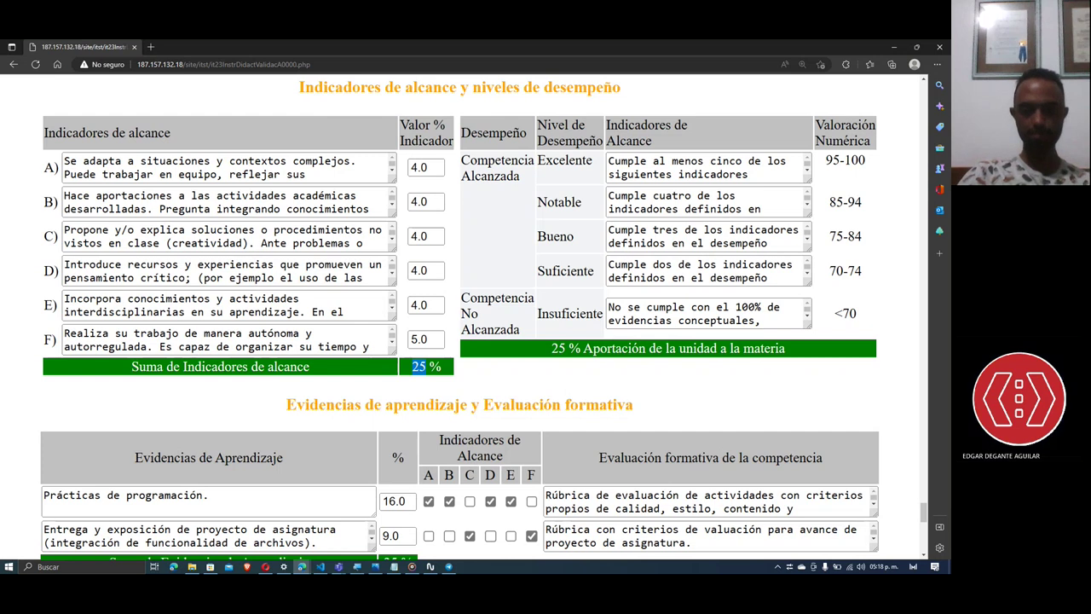
{"action": "key", "text": "alt+Tab"}
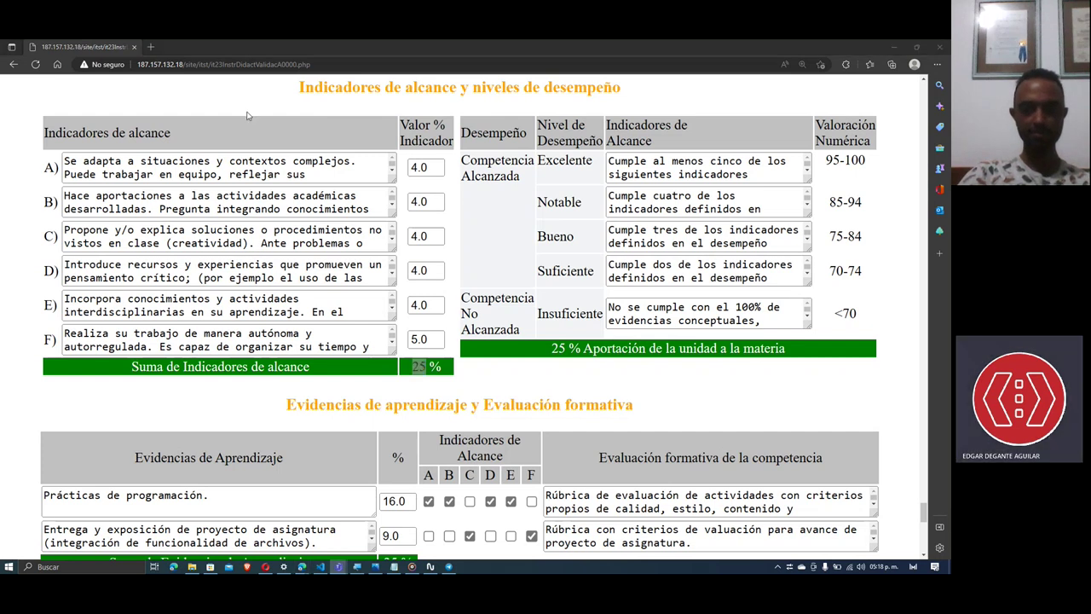
{"action": "left_click", "coordinate": [24, 289]}
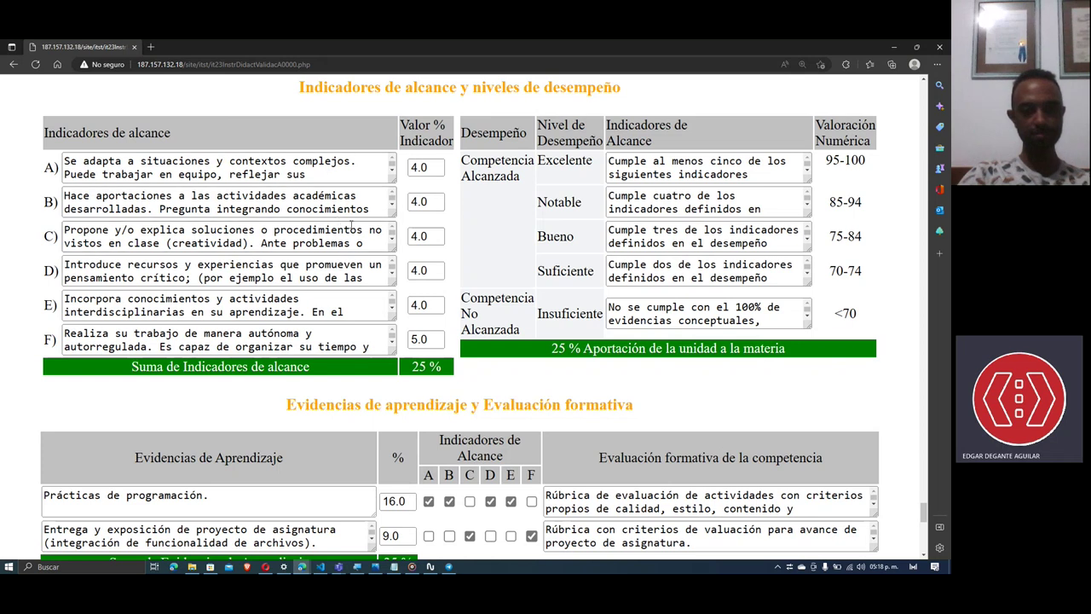
{"action": "scroll", "coordinate": [17, 304], "scroll_direction": "up", "scroll_amount": 3}
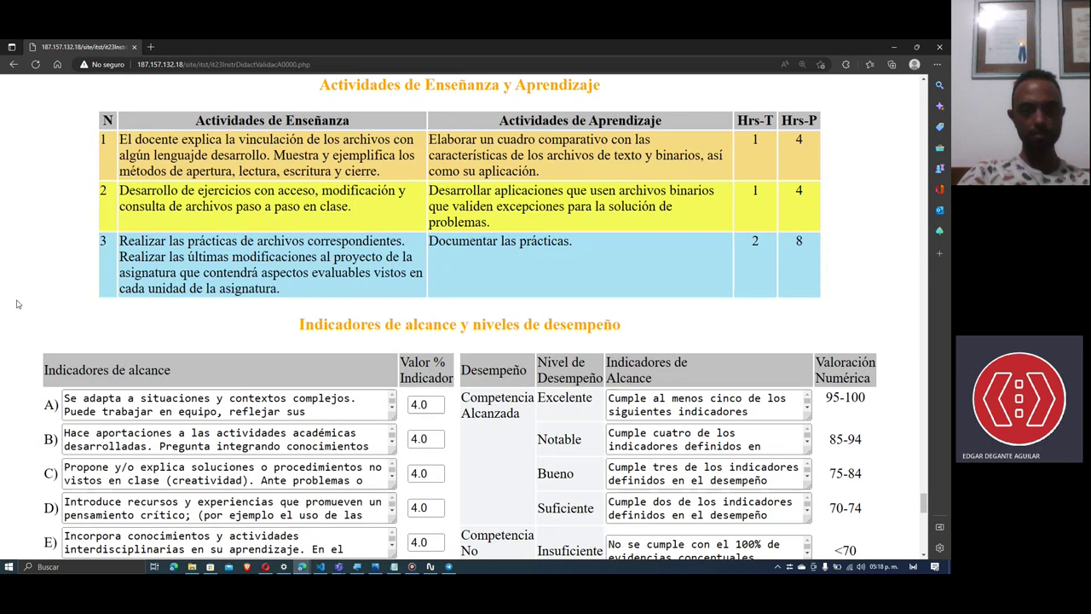
{"action": "scroll", "coordinate": [290, 283], "scroll_direction": "up", "scroll_amount": 5}
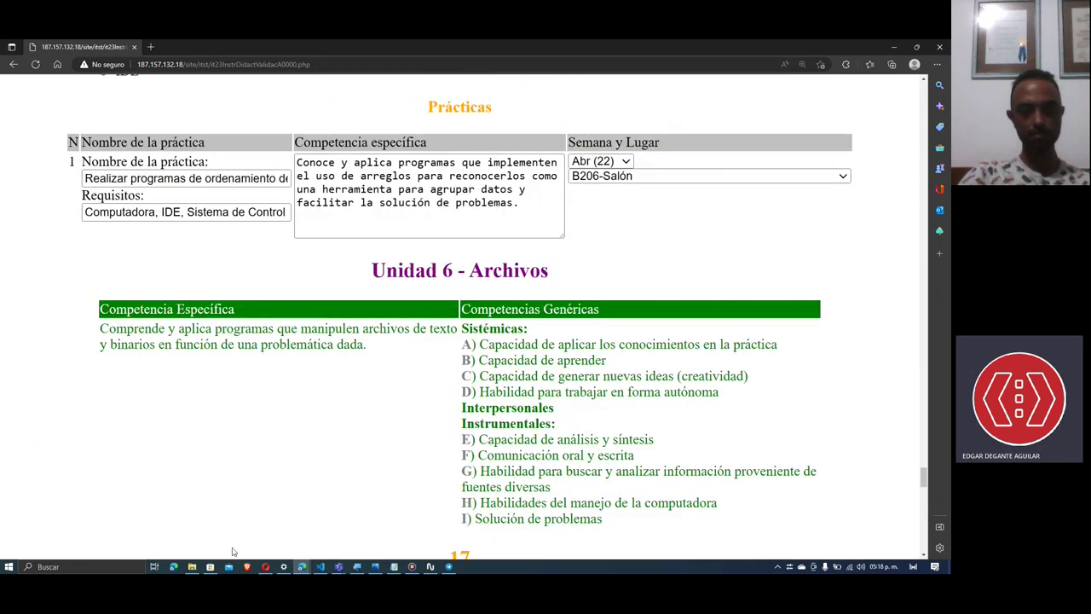
Minimize the open browser windows and show the desktop
{"action": "left_click", "coordinate": [191, 566]}
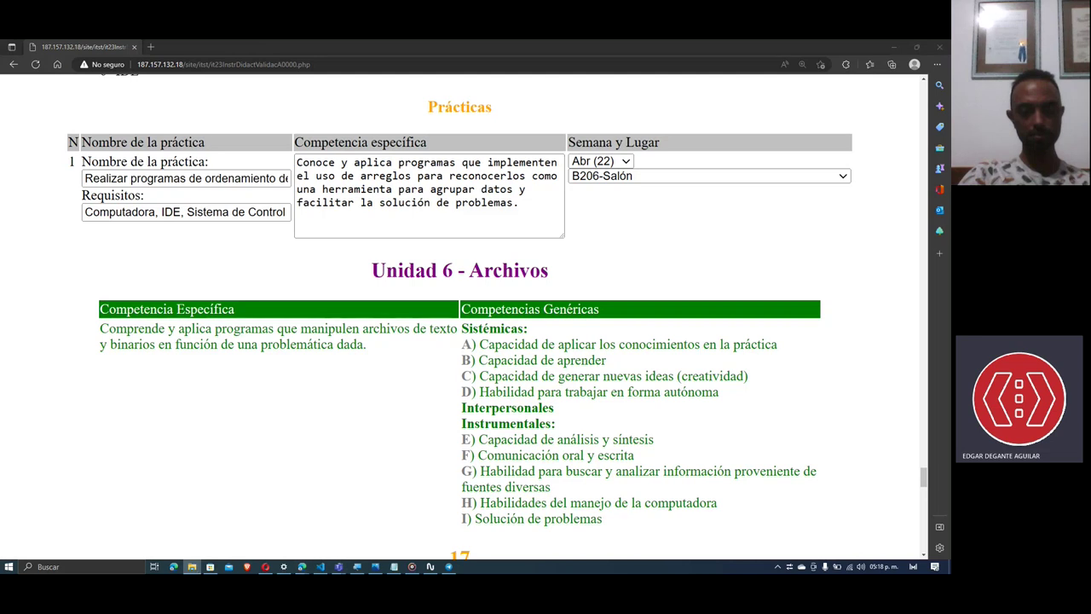
{"action": "key", "text": "alt+Tab"}
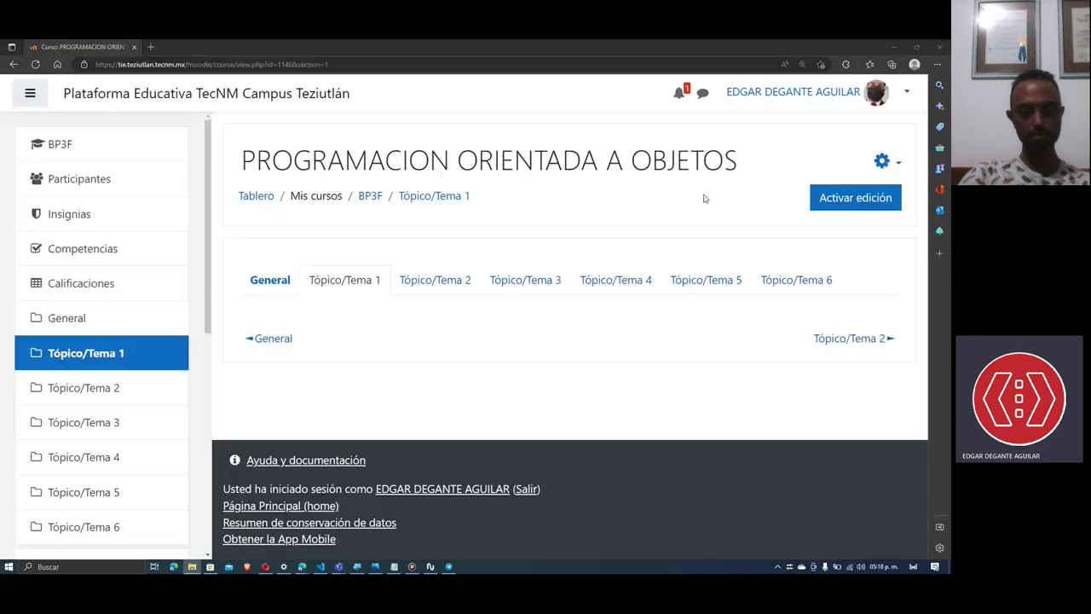
{"action": "key", "text": "alt+Tab"}
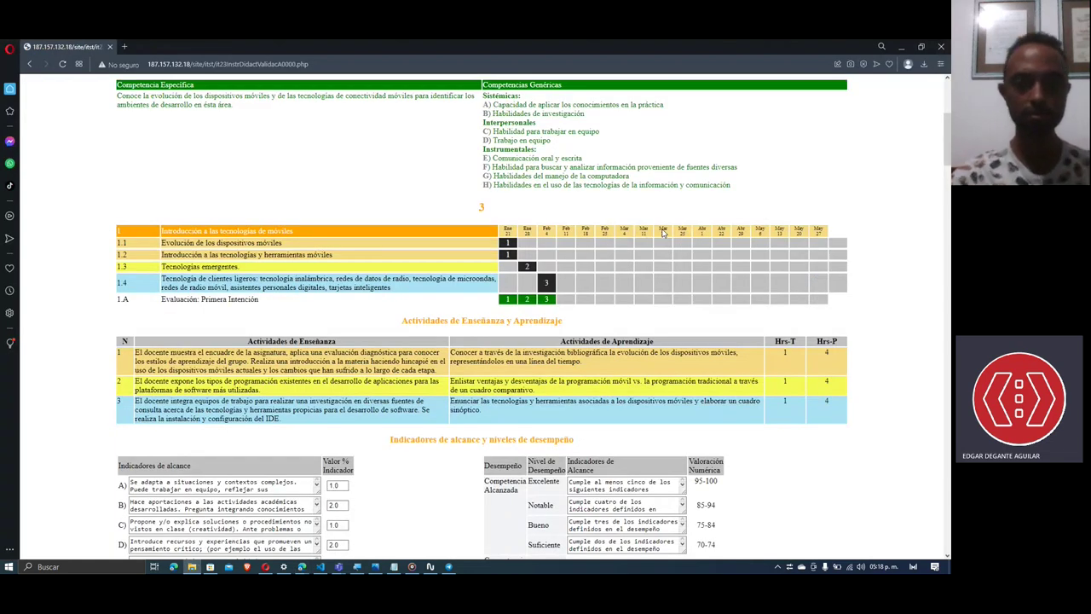
{"action": "key", "text": "alt+Tab"}
{"action": "key", "text": "super+d"}
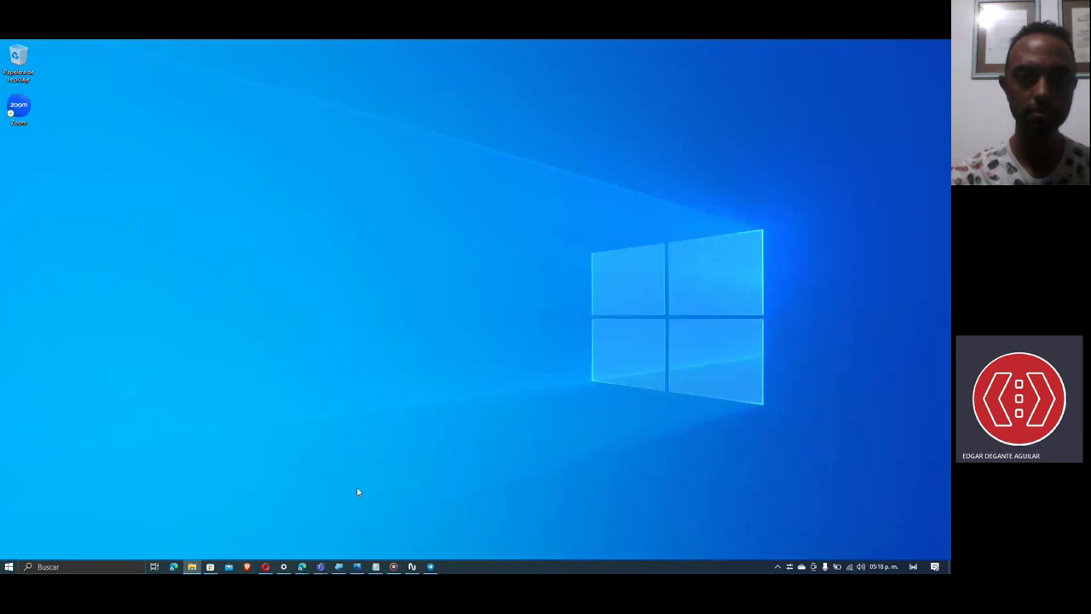
Switch to File Explorer, maximize it, go up to the Descargas folder with larger icons and locate the ideaIC-2022.3.1 installer
{"action": "left_click", "coordinate": [192, 567]}
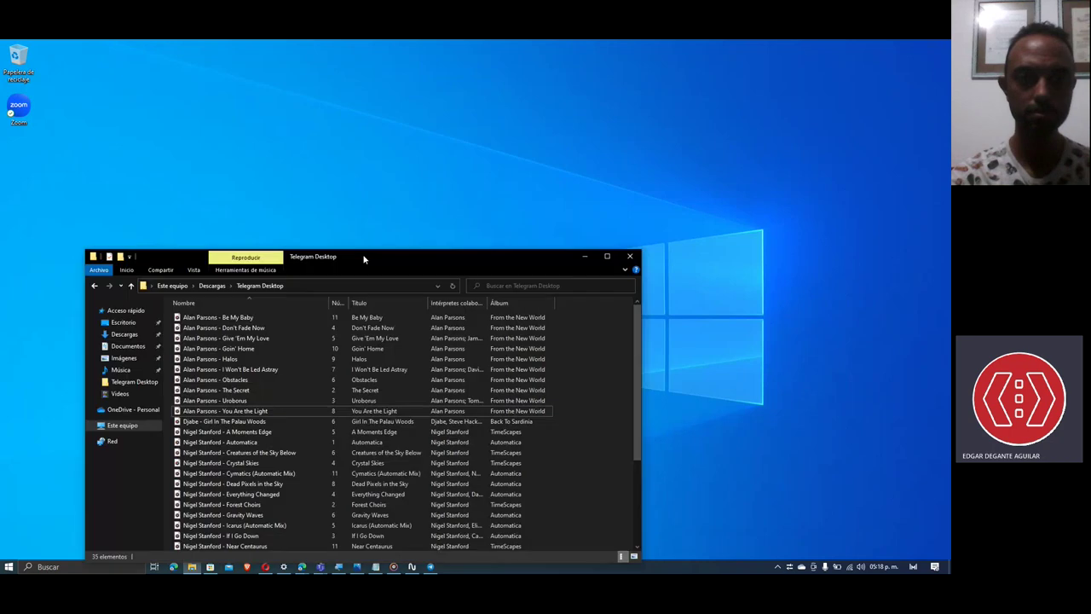
{"action": "double_click", "coordinate": [364, 258]}
{"action": "key", "text": "alt+Up"}
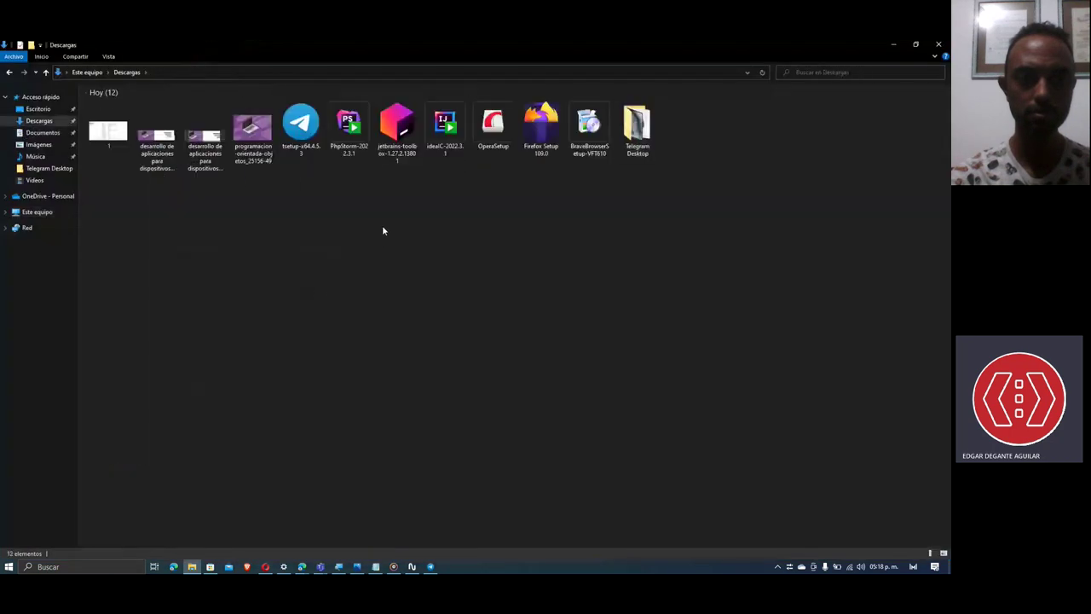
{"action": "scroll", "coordinate": [382, 228], "scroll_direction": "up", "scroll_amount": 3}
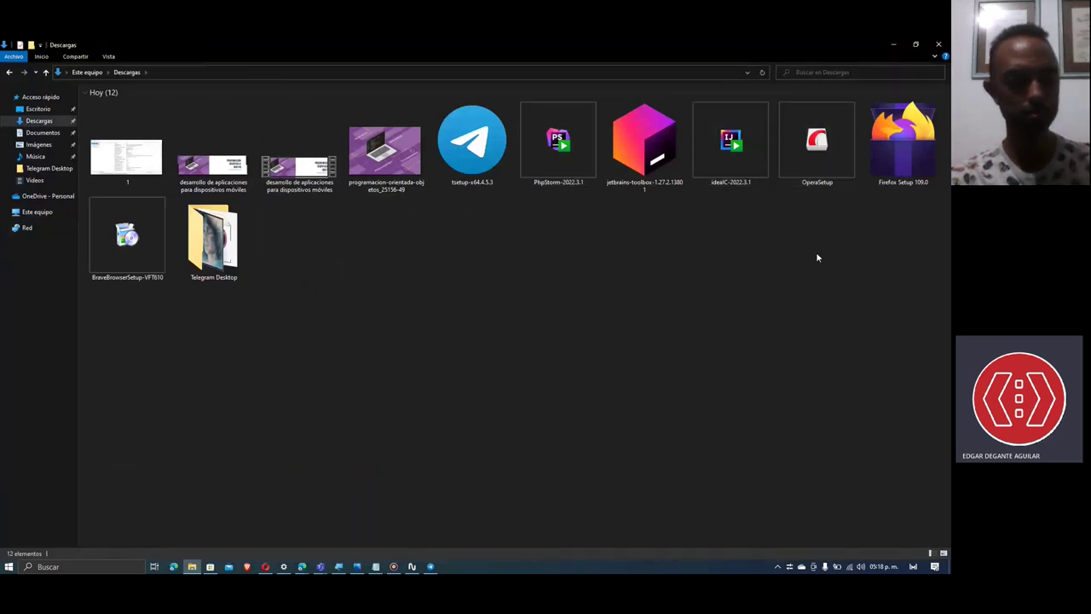
{"action": "left_click", "coordinate": [746, 175]}
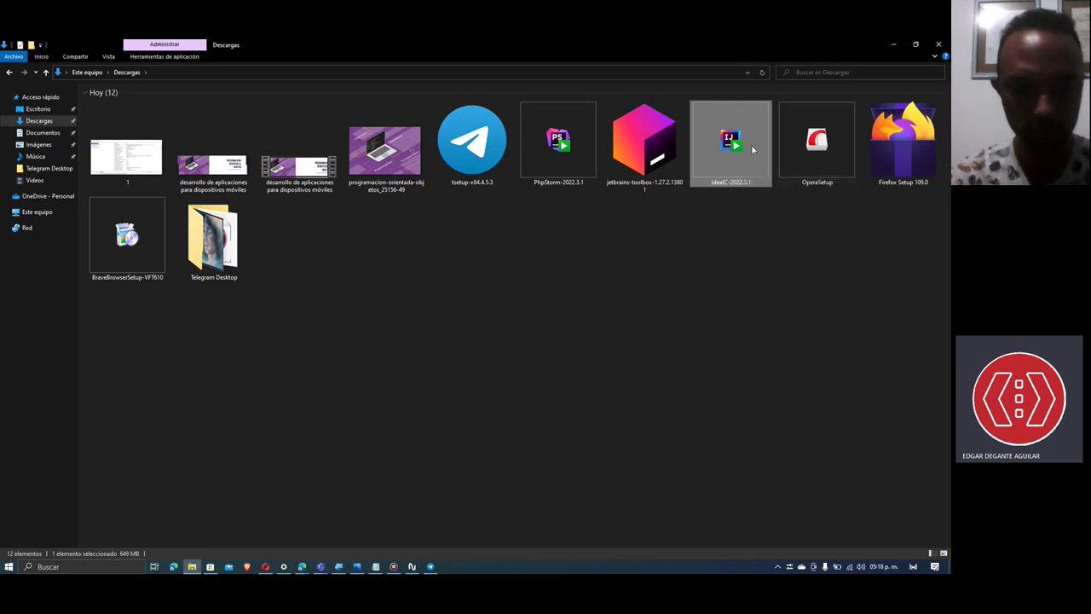
{"action": "left_click", "coordinate": [772, 237]}
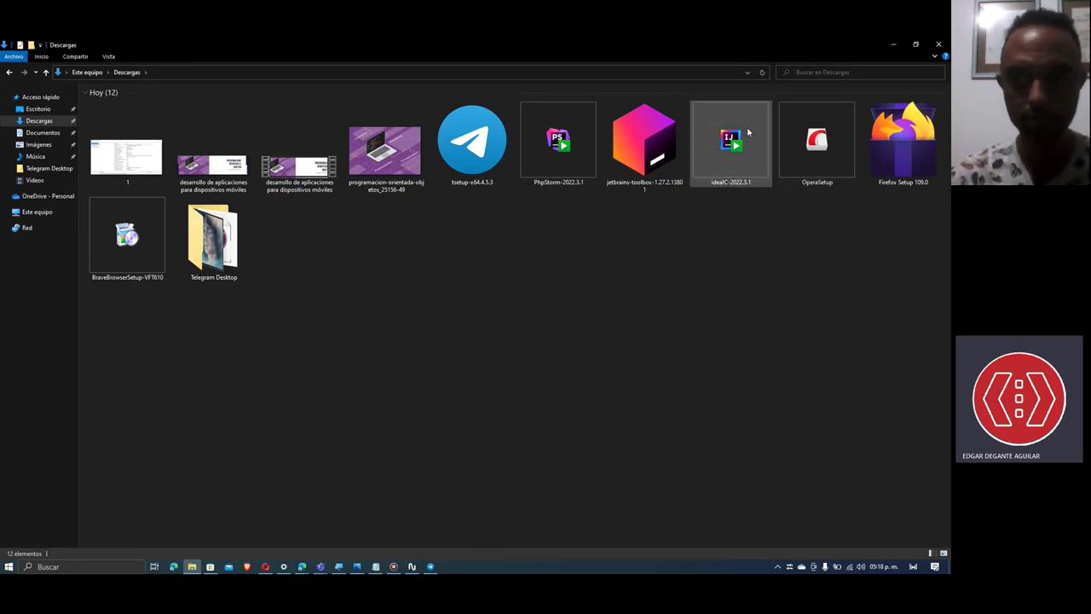
{"action": "key", "text": "super"}
{"action": "type", "text": "java"}
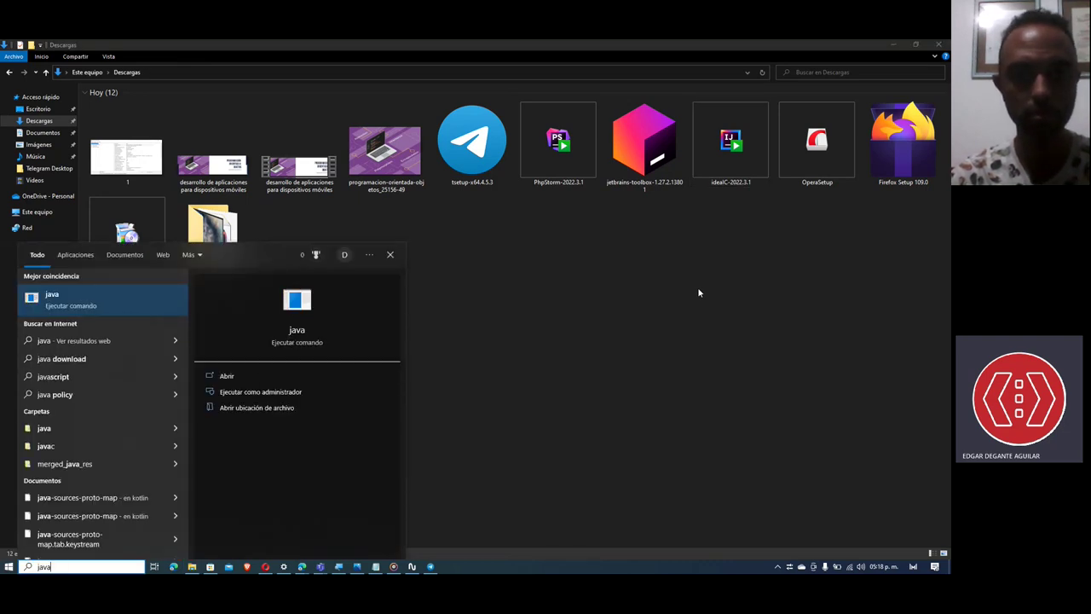
{"action": "left_click", "coordinate": [698, 292]}
{"action": "left_click", "coordinate": [891, 45]}
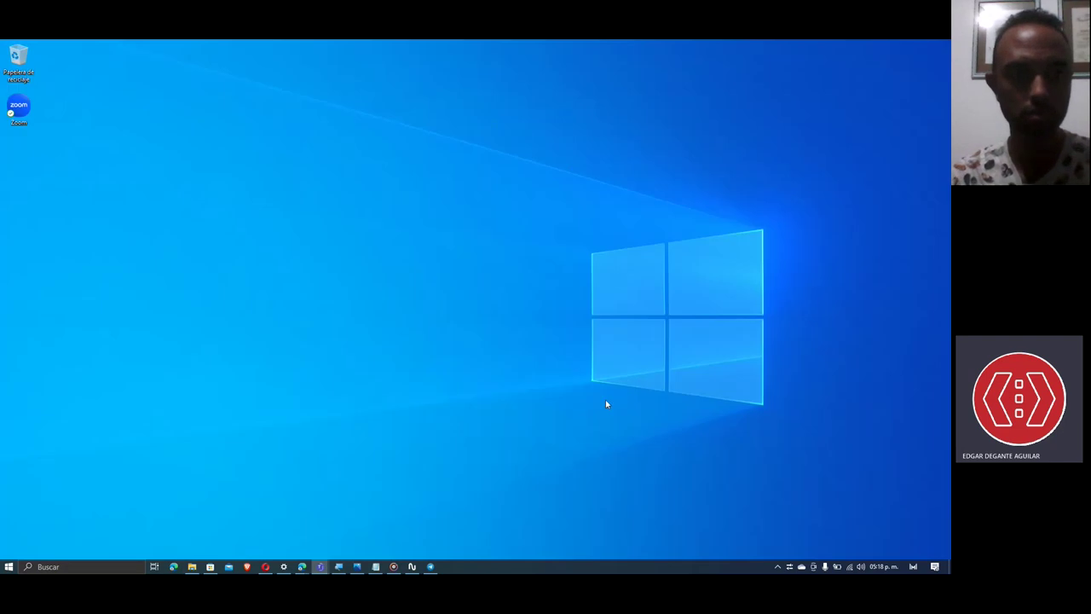
Open a Windows PowerShell terminal, maximize its window and enlarge the text
{"action": "key", "text": "super"}
{"action": "type", "text": "te"}
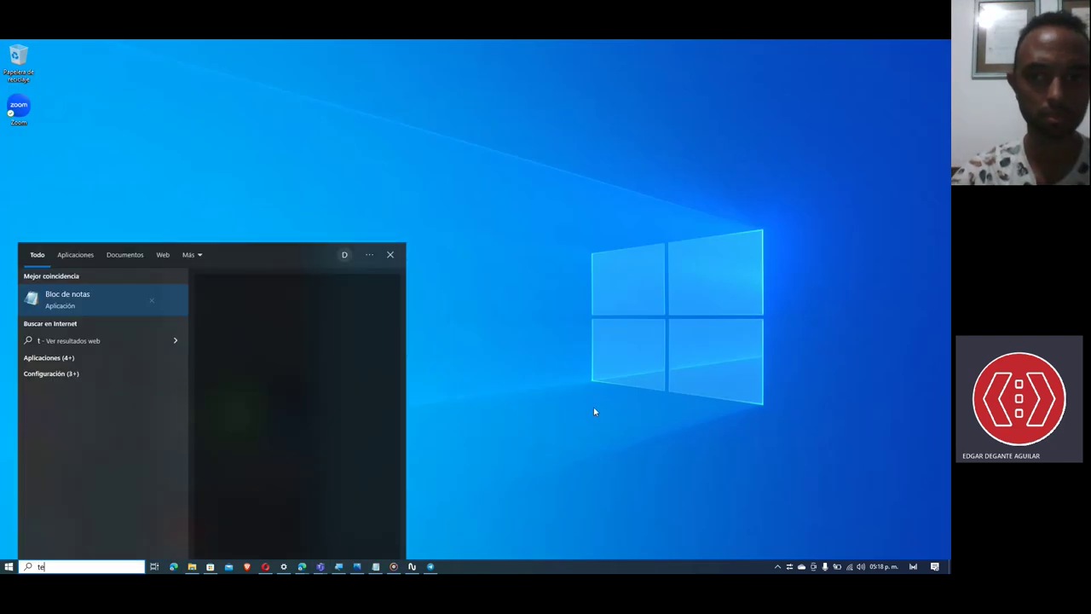
{"action": "type", "text": "rminal"}
{"action": "key", "text": "Return"}
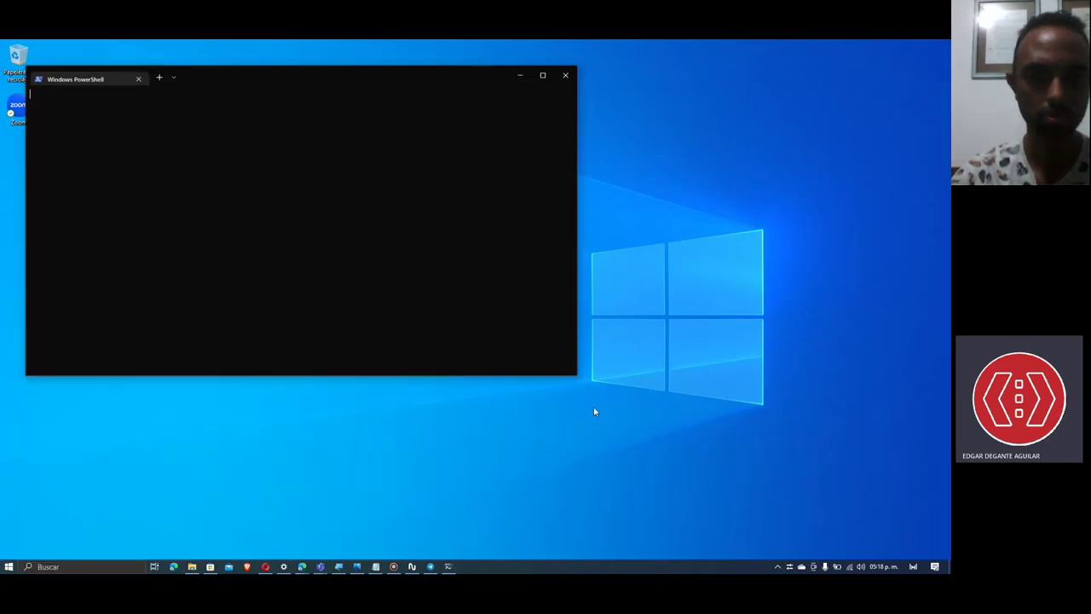
{"action": "left_click", "coordinate": [543, 75]}
{"action": "key", "text": "ctrl+plus"}
{"action": "key", "text": "ctrl+plus"}
{"action": "key", "text": "ctrl+plus"}
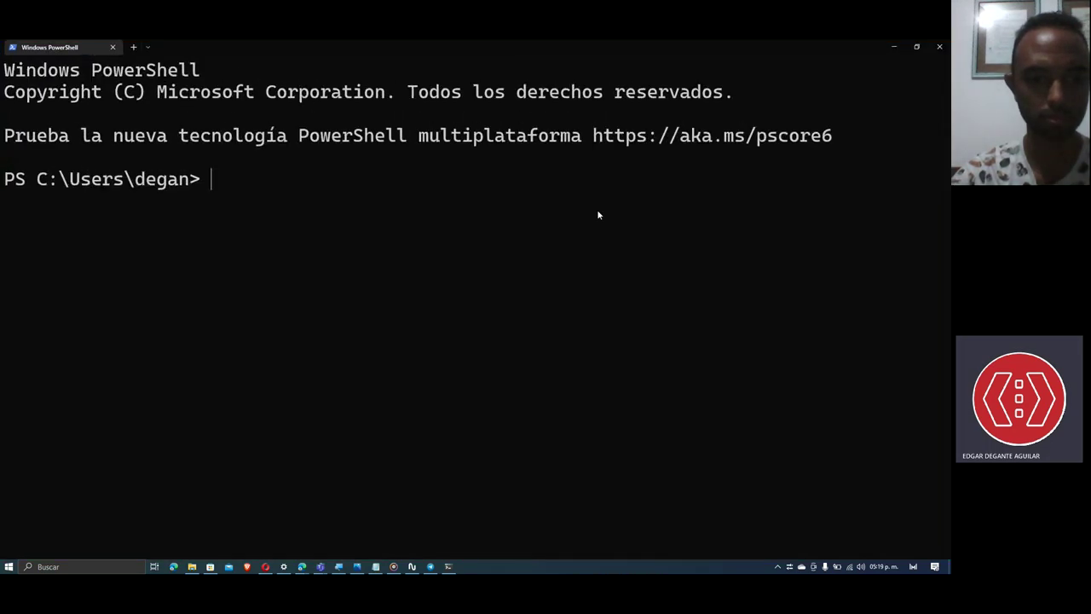
{"action": "key", "text": "ctrl+plus"}
Check the installed Java version by running java --version in PowerShell
{"action": "type", "text": "java "}
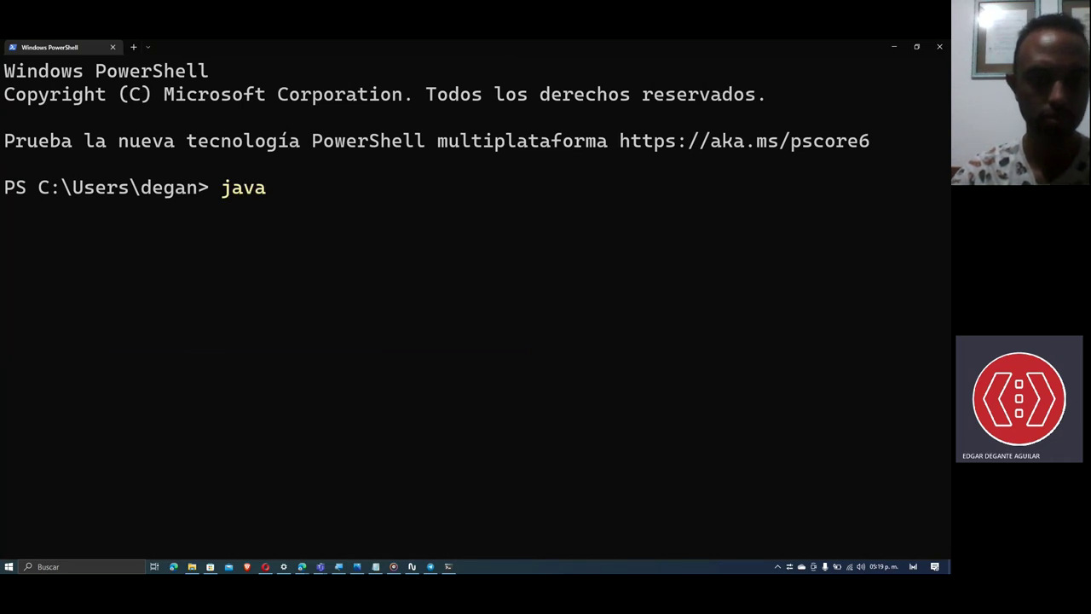
{"action": "type", "text": "--verso"}
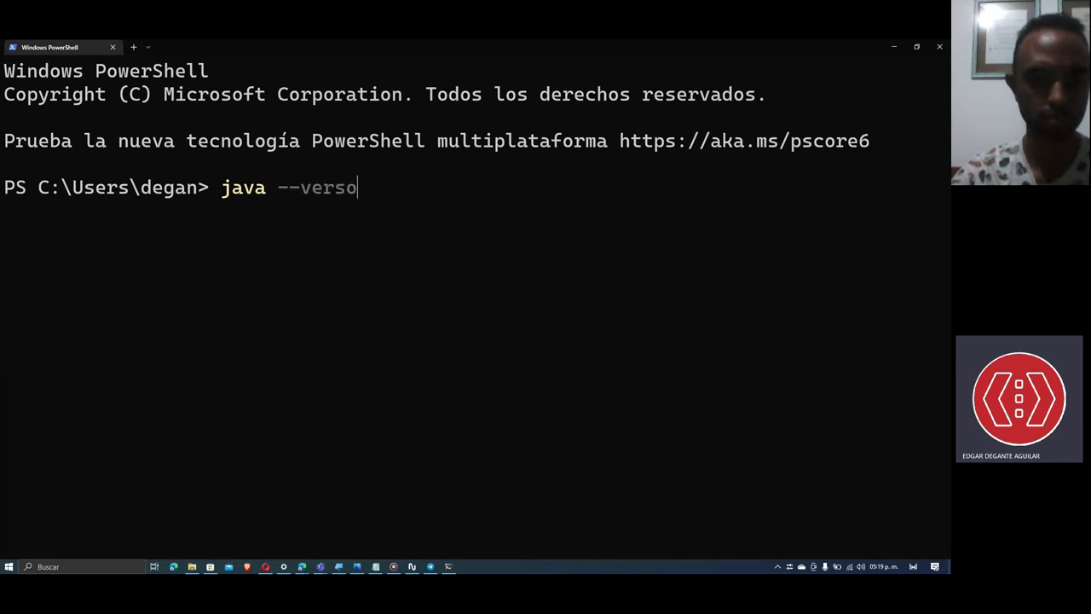
{"action": "key", "text": "BackSpace"}
{"action": "type", "text": "ion"}
{"action": "key", "text": "Return"}
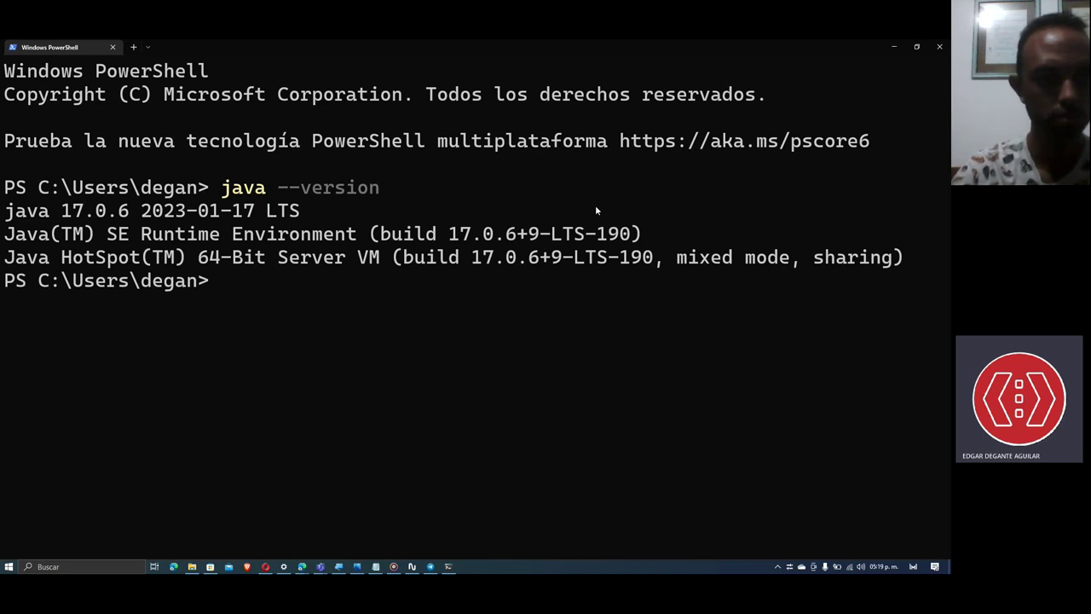
Open the Windows Command Prompt (cmd), maximize its window and enlarge the text
{"action": "key", "text": "super"}
{"action": "type", "text": "cmd"}
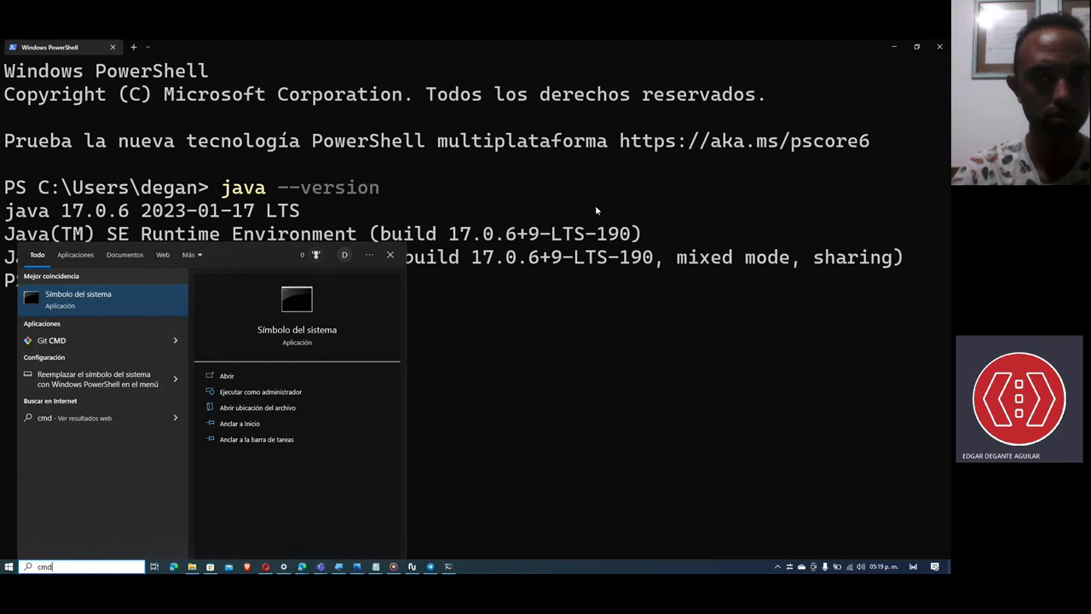
{"action": "key", "text": "Return"}
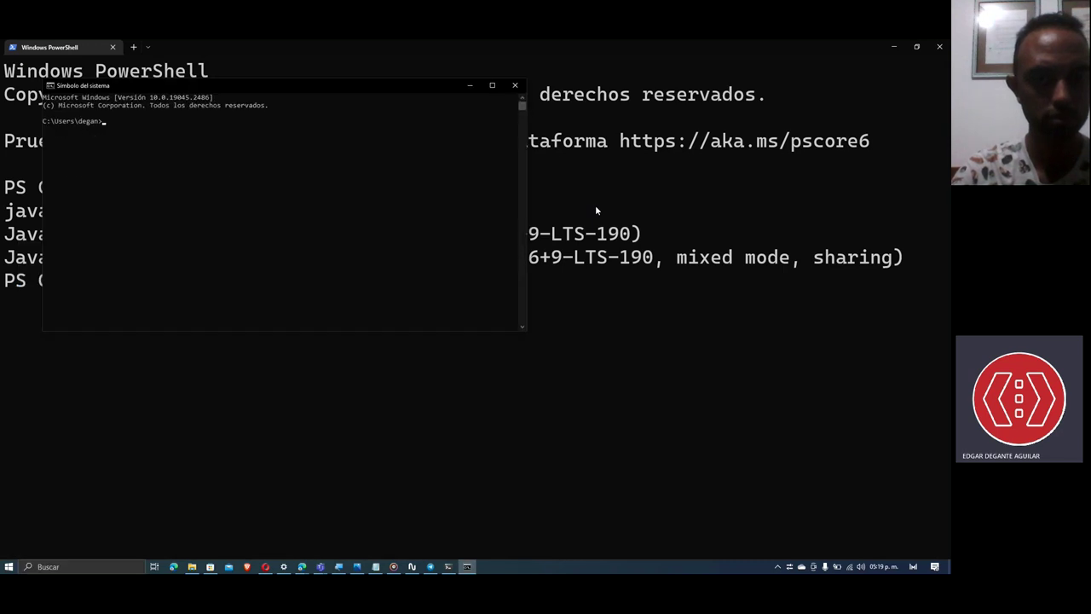
{"action": "left_click", "coordinate": [492, 86]}
{"action": "scroll", "coordinate": [424, 234], "scroll_direction": "up", "scroll_amount": 3, "text": "ctrl"}
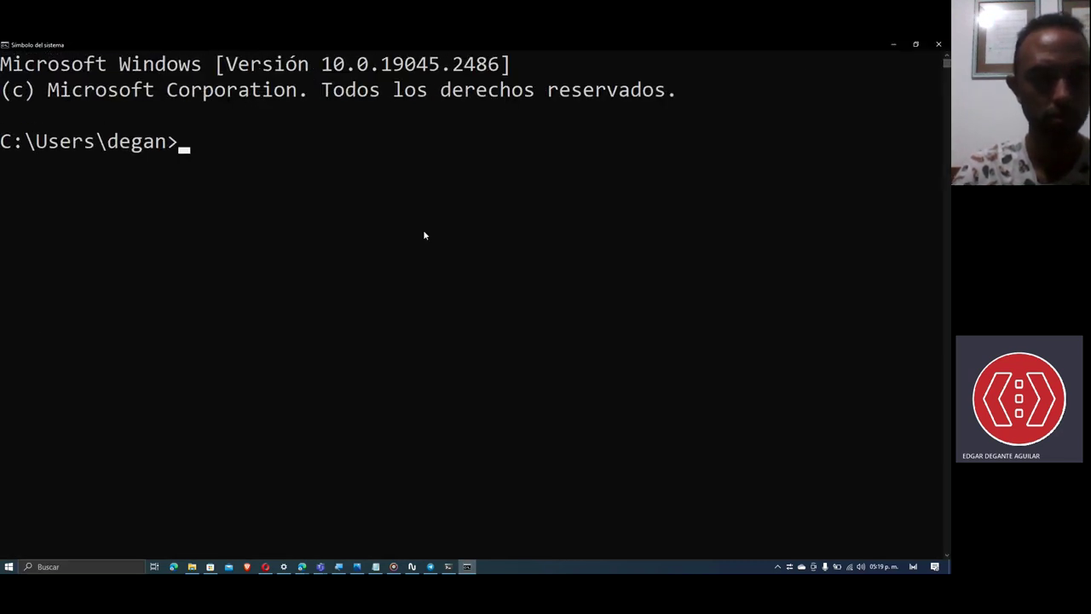
{"action": "type", "text": "v"}
{"action": "key", "text": "BackSpace"}
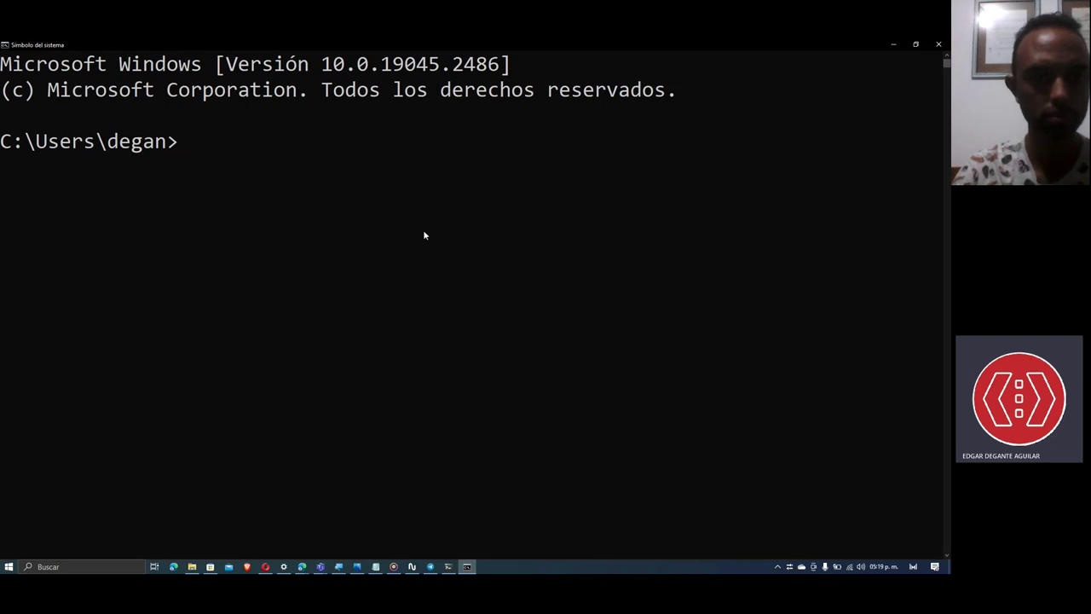
Run java --version in the Command Prompt and close its window
{"action": "type", "text": "java --version"}
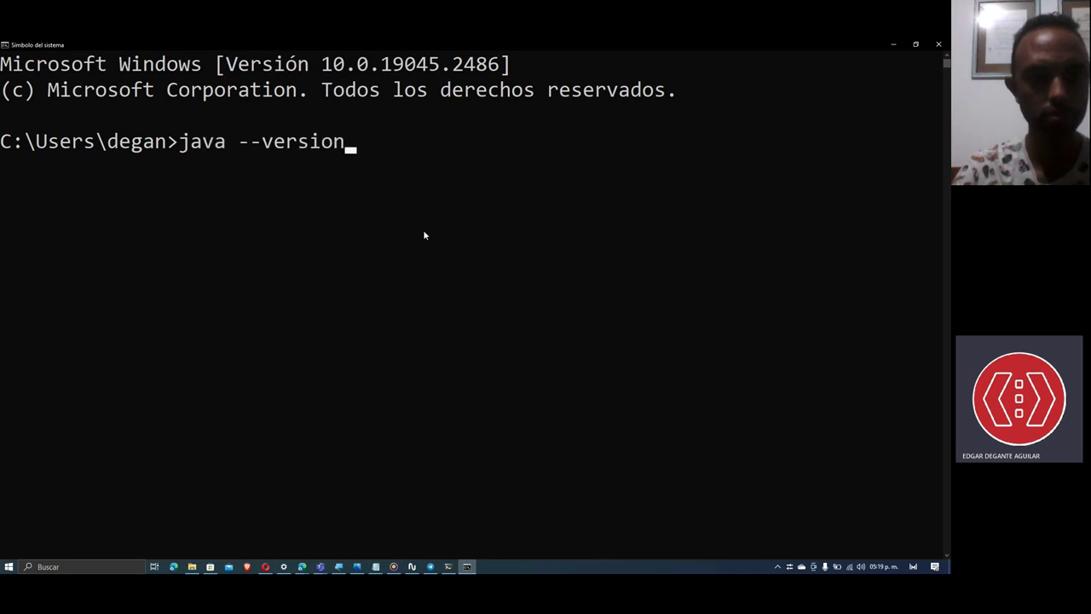
{"action": "key", "text": "Return"}
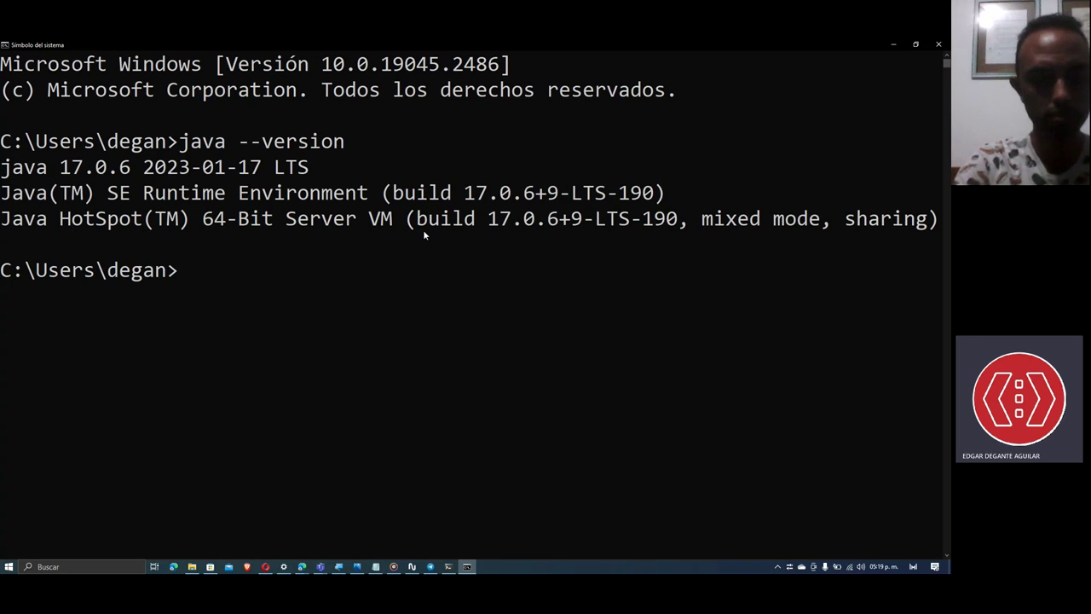
{"action": "left_click", "coordinate": [947, 42]}
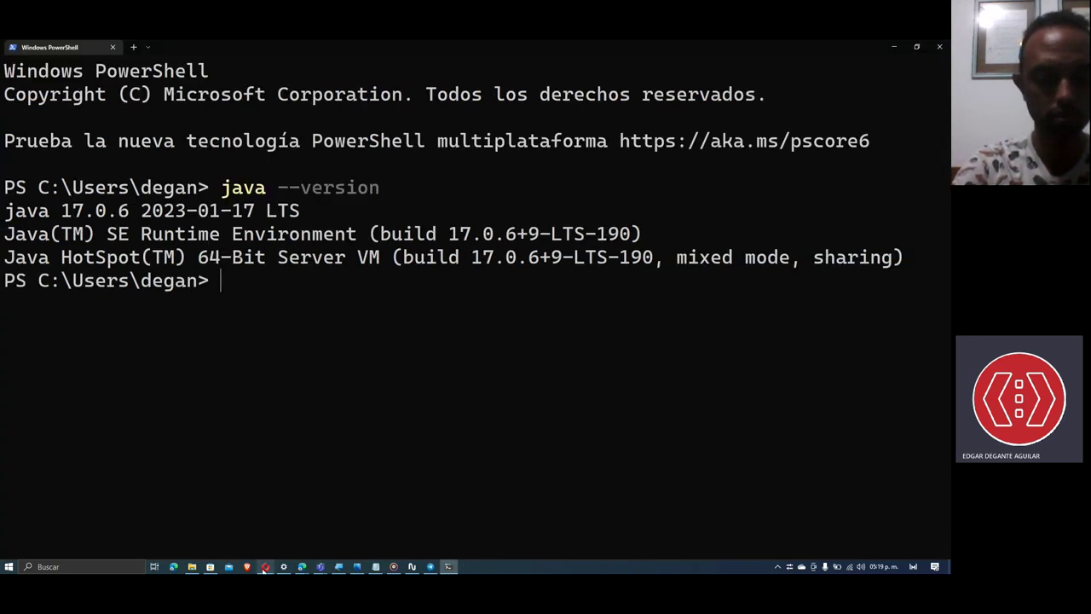
Switch to the Descargas folder in File Explorer and launch the ideaIC-2022.3.1 installer
{"action": "left_click", "coordinate": [192, 567]}
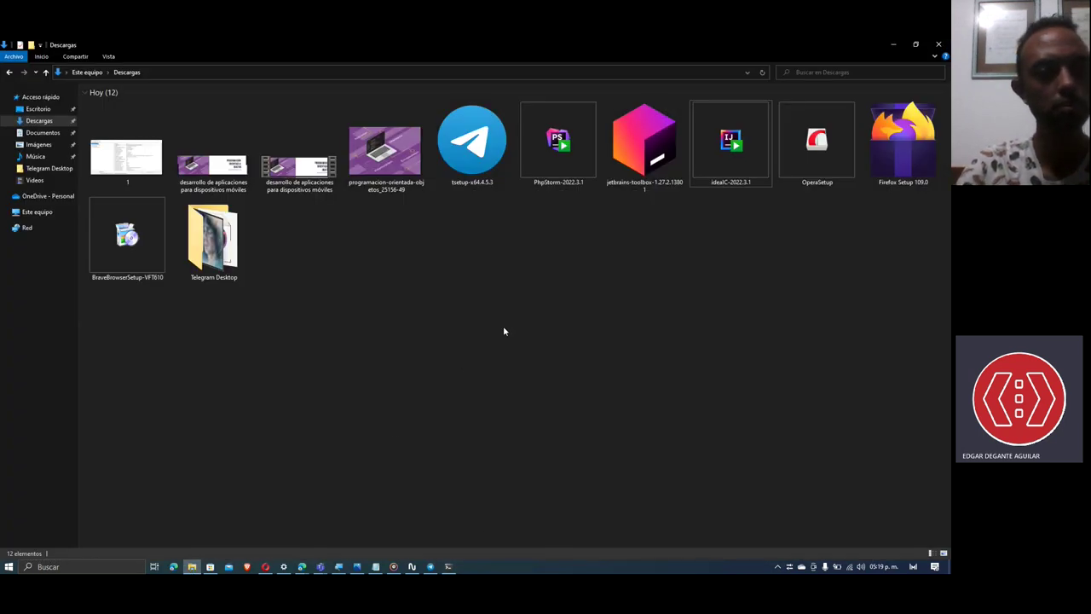
{"action": "left_click", "coordinate": [738, 170]}
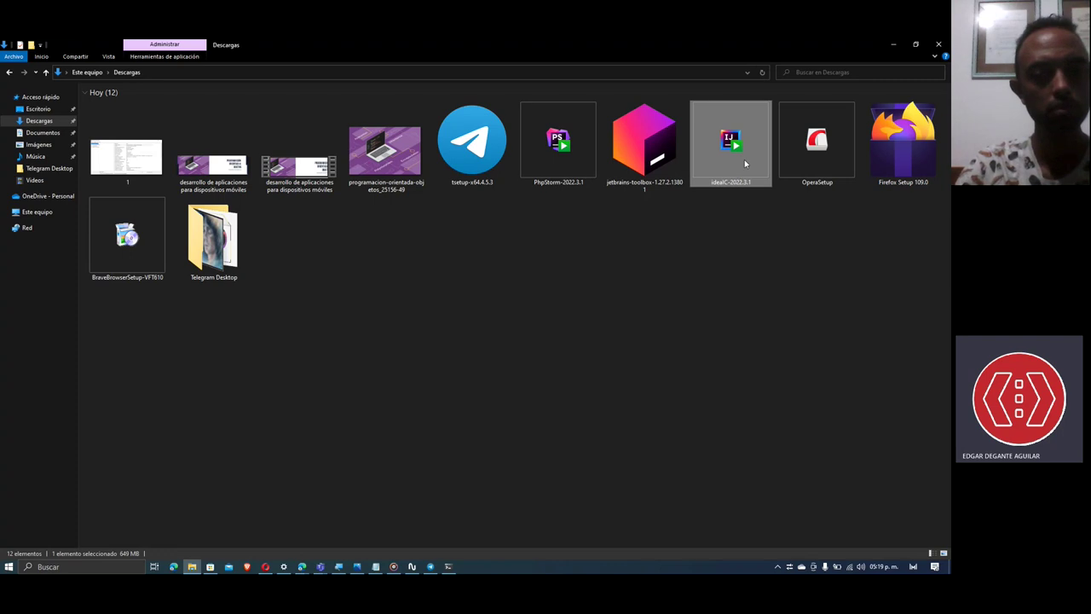
{"action": "scroll", "coordinate": [745, 159], "scroll_direction": "up", "scroll_amount": 4, "text": "ctrl"}
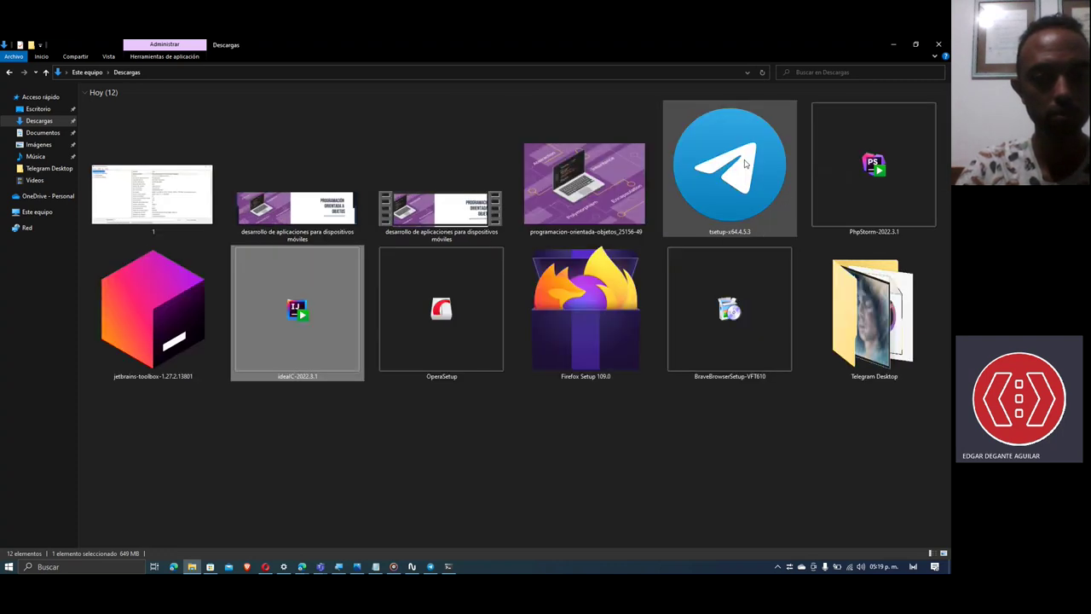
{"action": "scroll", "coordinate": [745, 159], "scroll_direction": "down", "scroll_amount": 4, "text": "ctrl"}
{"action": "double_click", "coordinate": [745, 160]}
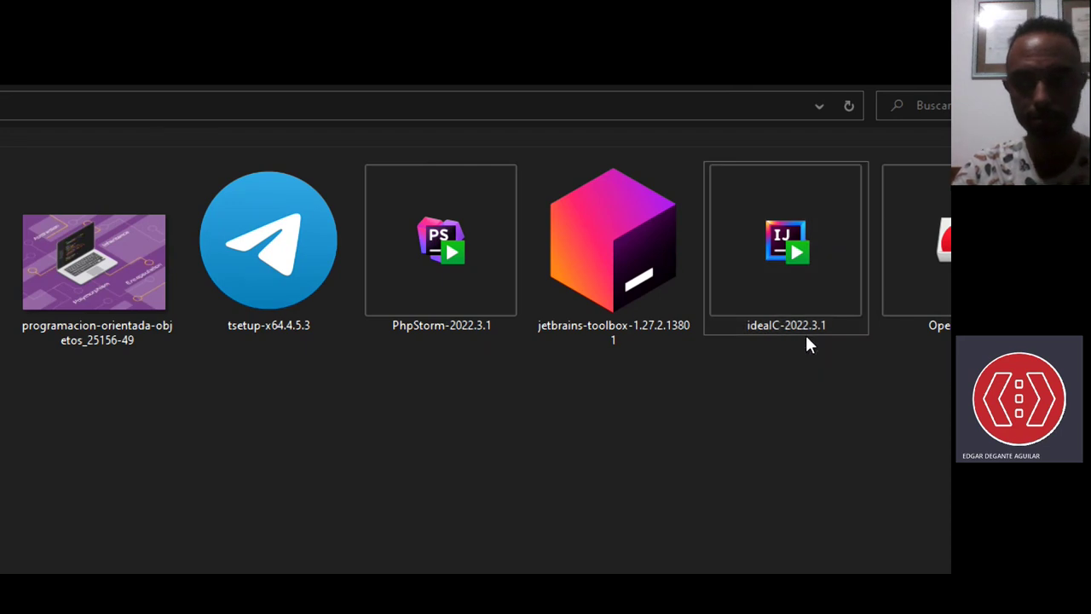
{"action": "double_click", "coordinate": [771, 266]}
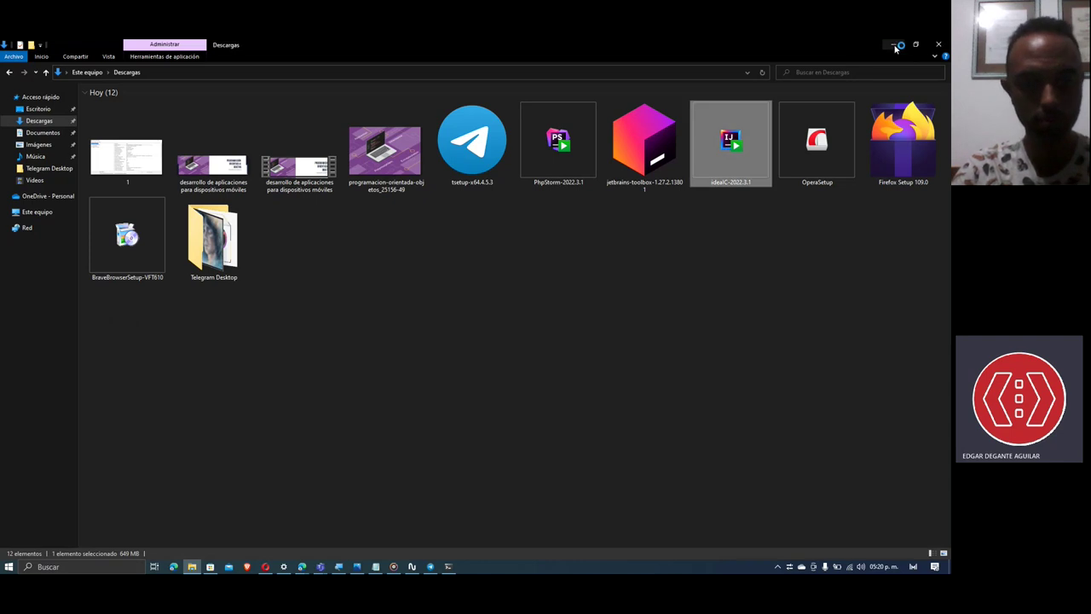
Minimize the File Explorer and PowerShell windows and accept the default destination folder in the IntelliJ IDEA Community Edition setup
{"action": "left_click", "coordinate": [895, 48]}
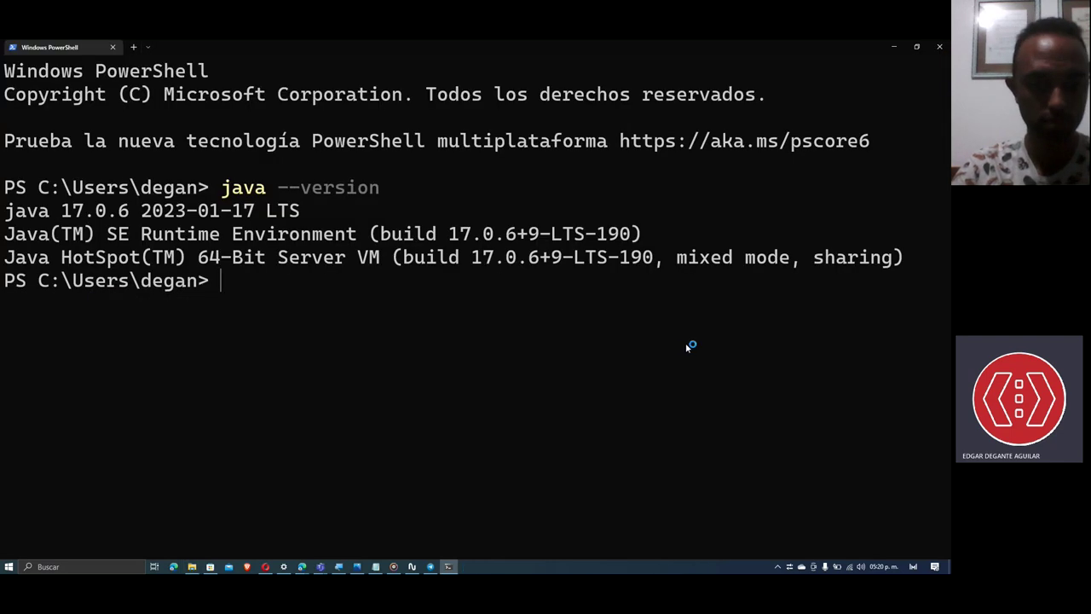
{"action": "left_click", "coordinate": [891, 49]}
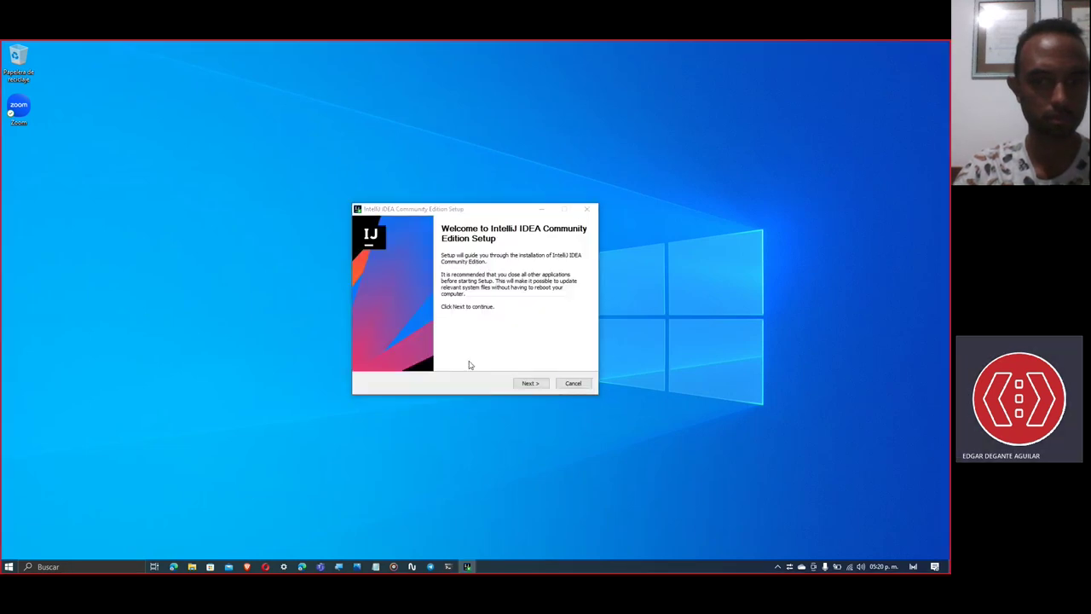
{"action": "key", "text": "super"}
{"action": "left_click", "coordinate": [469, 365]}
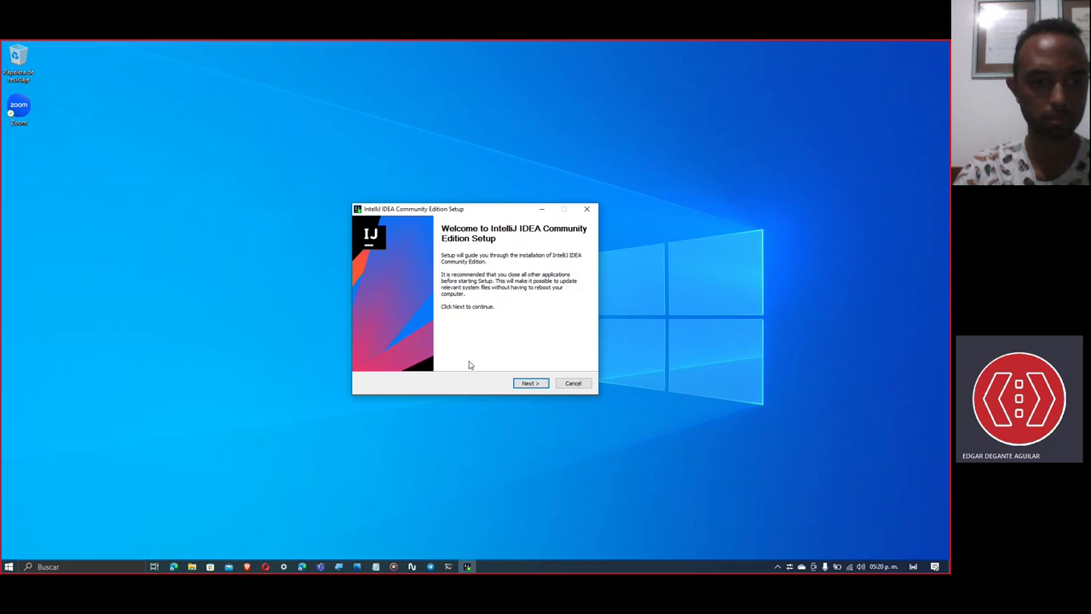
{"action": "left_click", "coordinate": [529, 384]}
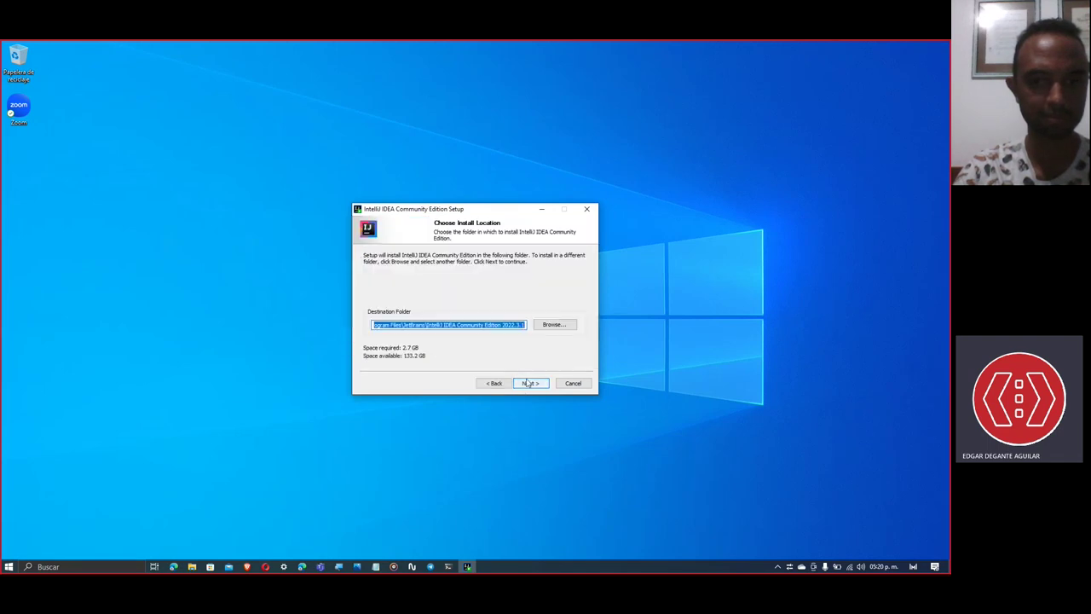
{"action": "left_click", "coordinate": [529, 383]}
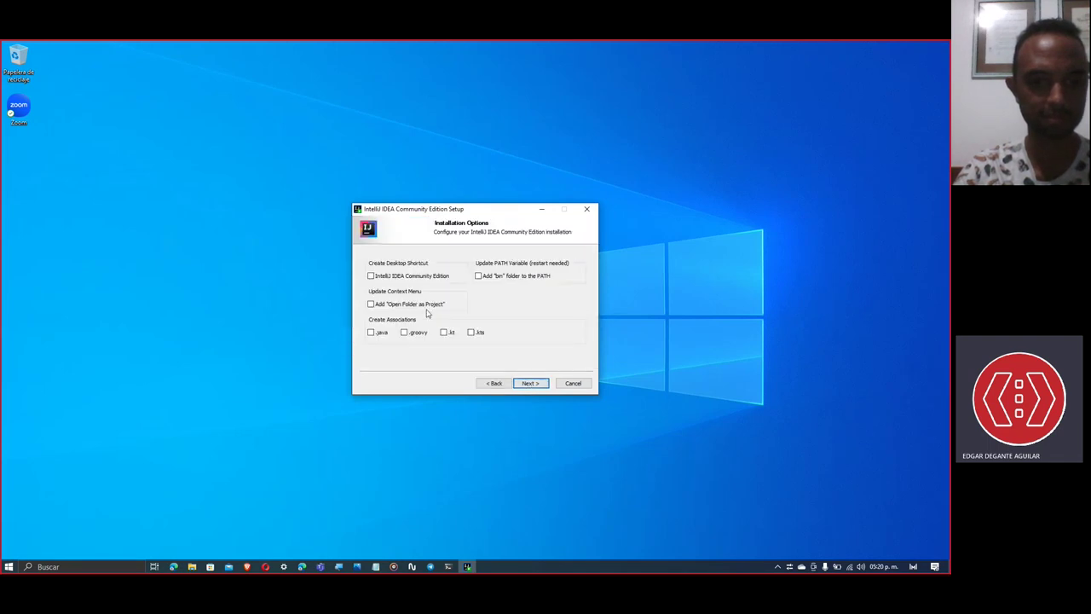
Install with "Open Folder as Project" and "bin" folder in PATH enabled, keep the JetBrains Start Menu folder, and finish with manual reboot
{"action": "left_click", "coordinate": [431, 304]}
{"action": "left_click", "coordinate": [504, 276]}
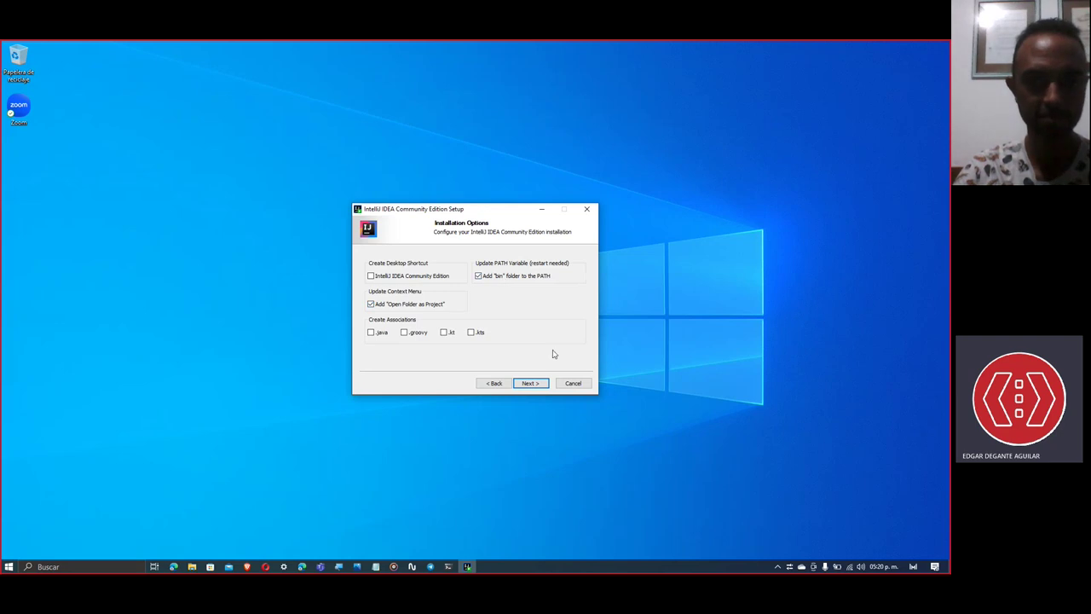
{"action": "left_click", "coordinate": [530, 384]}
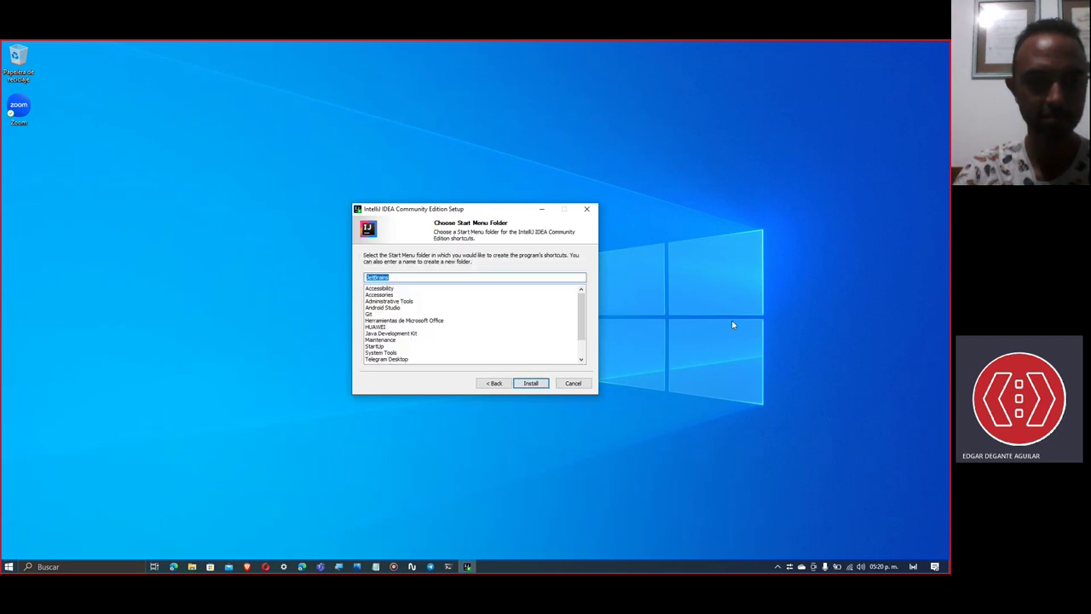
{"action": "left_click", "coordinate": [531, 384]}
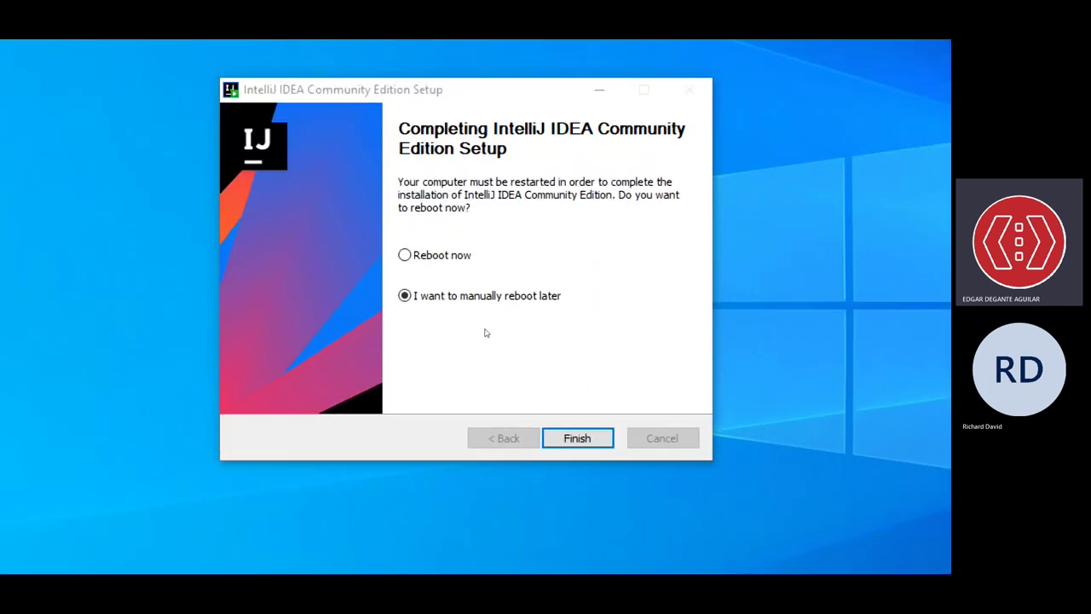
{"action": "key", "text": "Return"}
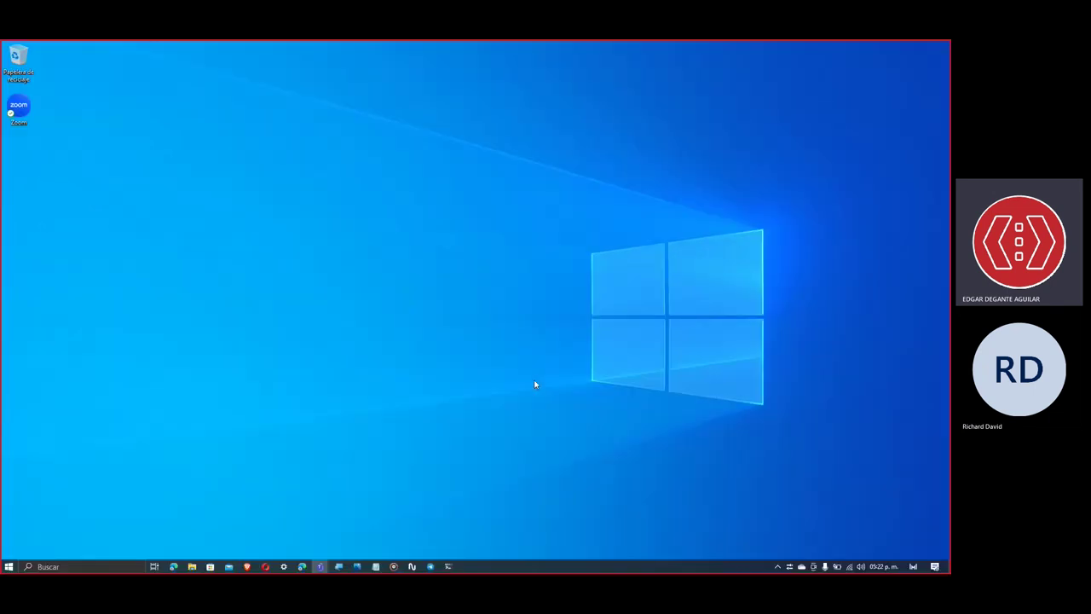
Find IntelliJ IDEA Community Edition 2022.3.1 with the Windows search and launch it
{"action": "key", "text": "super"}
{"action": "type", "text": "intell"}
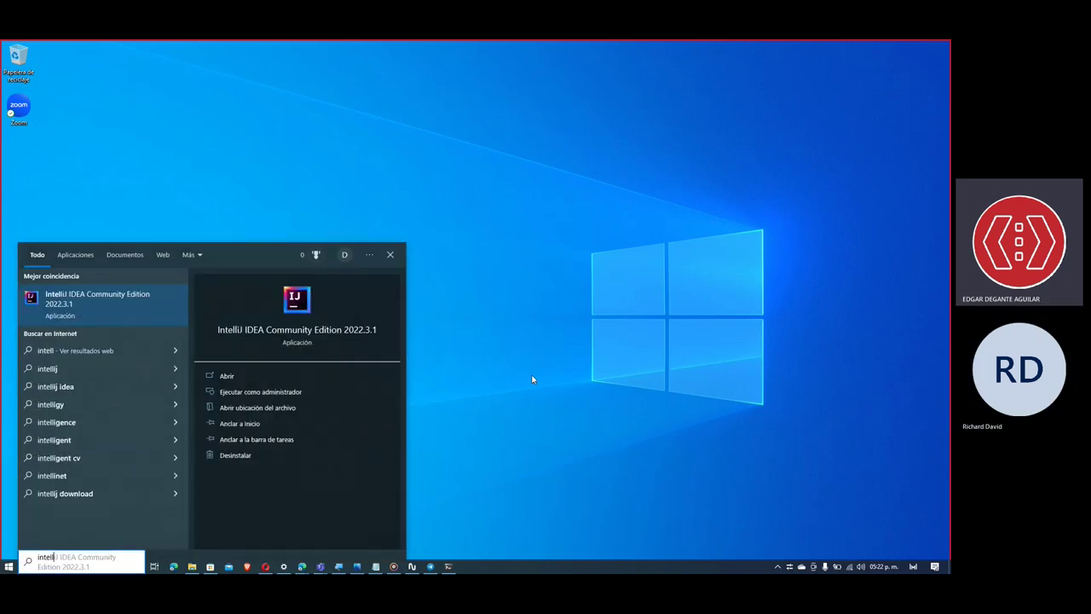
{"action": "key", "text": "Return"}
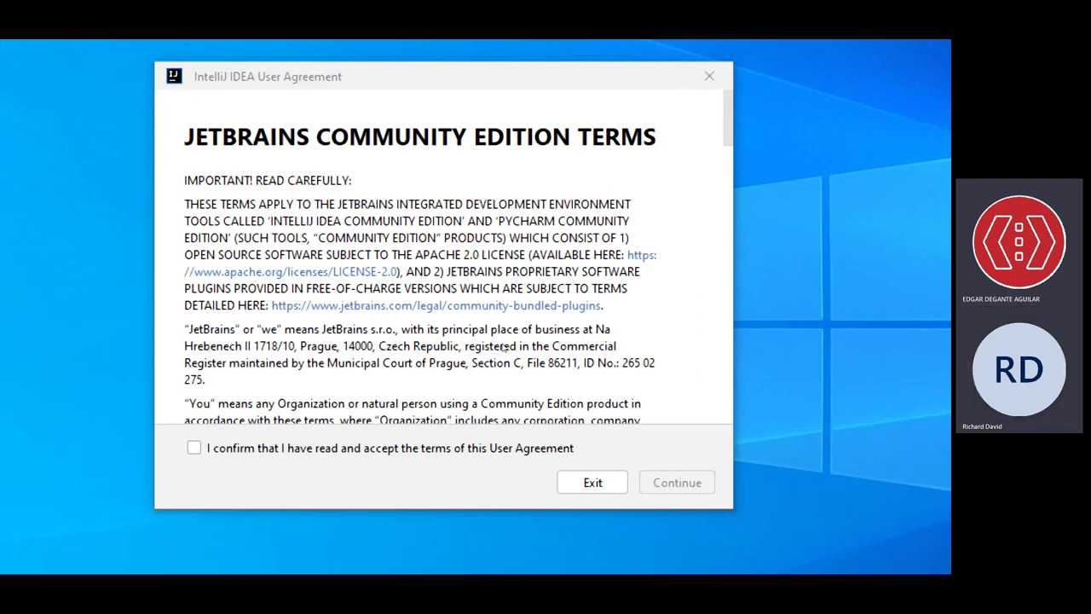
Skim and accept the JetBrains Community Edition user agreement, and complete the Data Sharing dialog
{"action": "scroll", "coordinate": [486, 319], "scroll_direction": "down", "scroll_amount": 20}
{"action": "scroll", "coordinate": [509, 320], "scroll_direction": "up", "scroll_amount": 10}
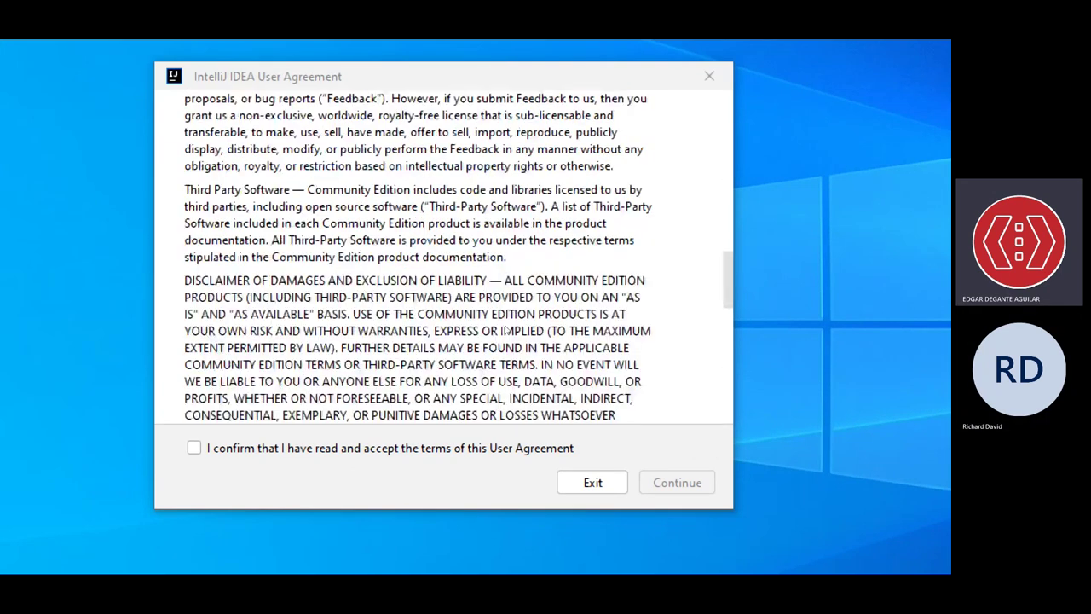
{"action": "scroll", "coordinate": [504, 330], "scroll_direction": "up", "scroll_amount": 15}
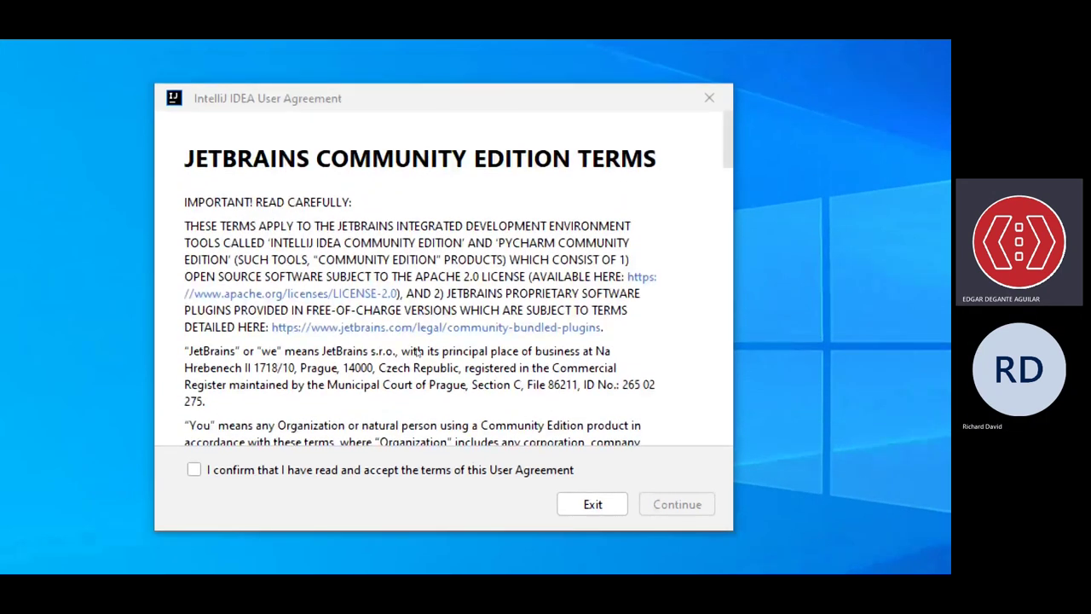
{"action": "left_click", "coordinate": [358, 383]}
{"action": "key", "text": "space"}
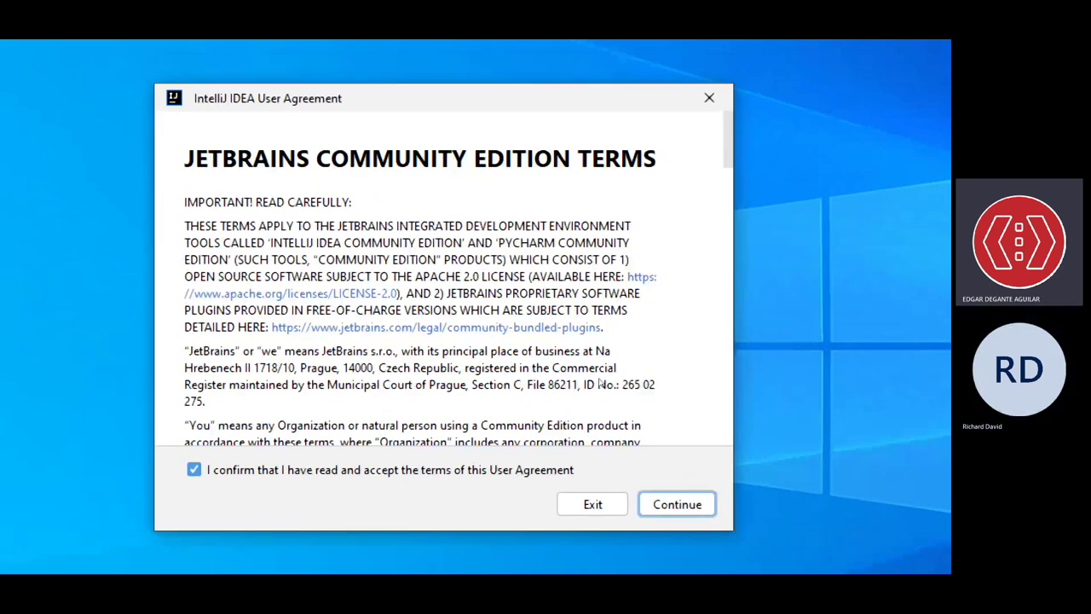
{"action": "key", "text": "Return"}
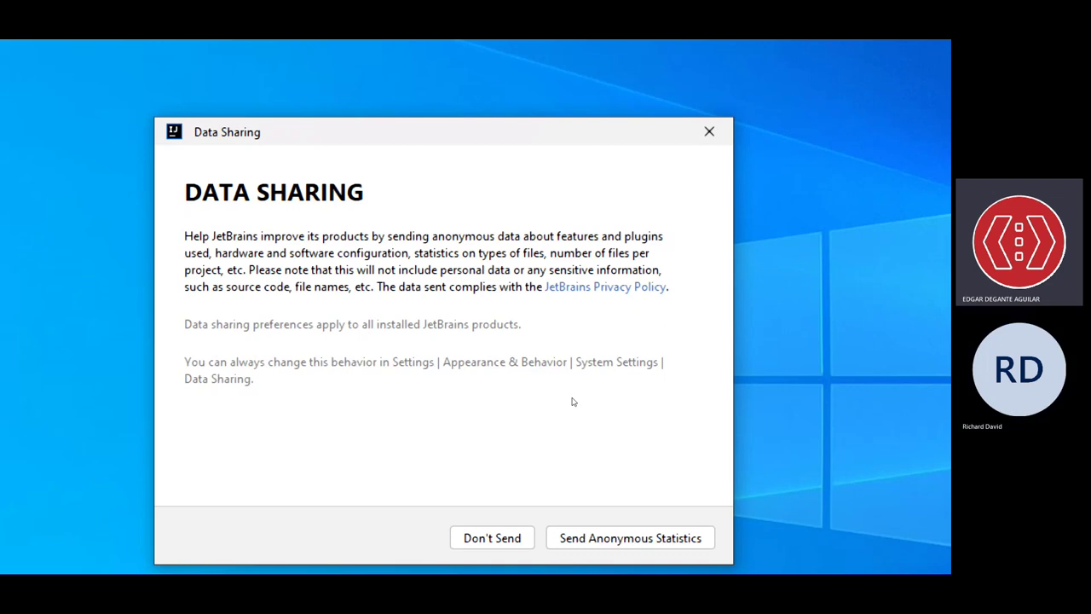
{"action": "key", "text": "Return"}
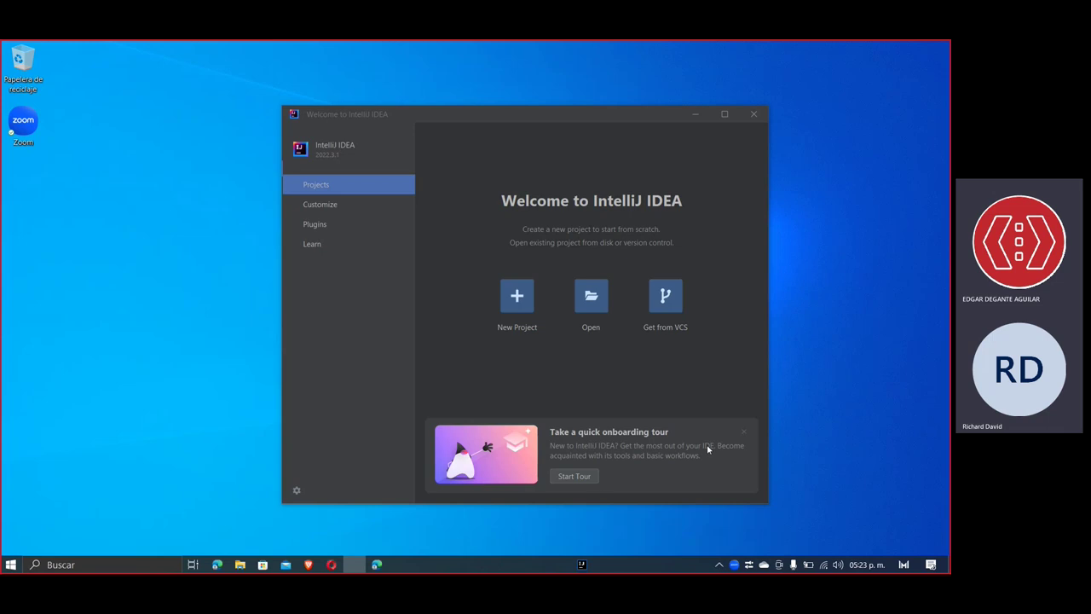
Dismiss the onboarding tour offer and move the Welcome to IntelliJ IDEA window slightly across the desktop
{"action": "left_click", "coordinate": [744, 432]}
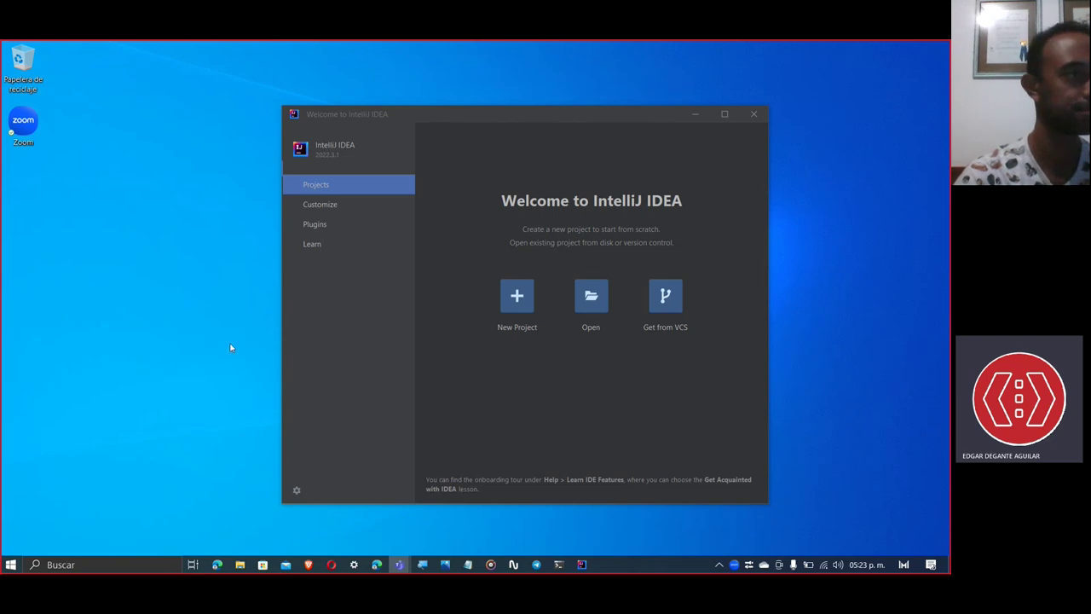
{"action": "left_click_drag", "start_coordinate": [478, 120], "coordinate": [416, 118]}
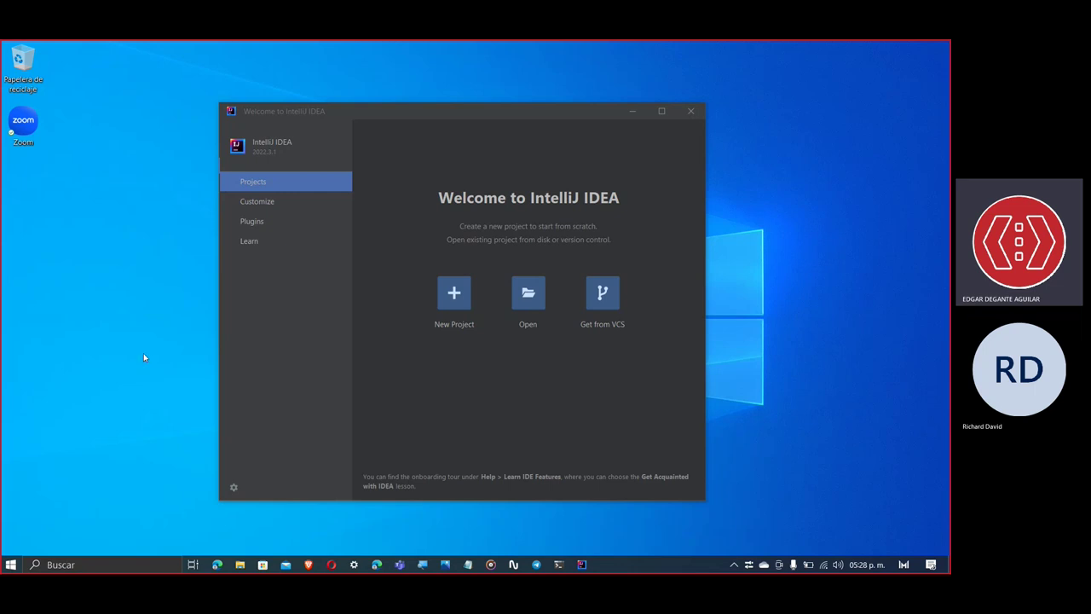
Switch to Microsoft Edge, search for "java web" in a new tab and skim the results
{"action": "mouse_move", "coordinate": [377, 564]}
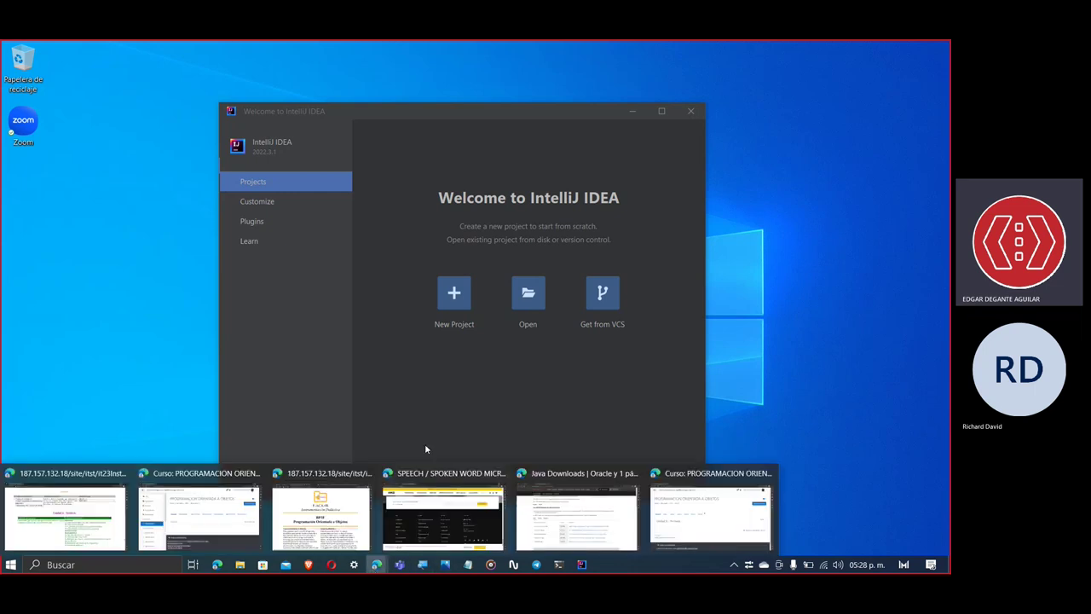
{"action": "left_click", "coordinate": [64, 516]}
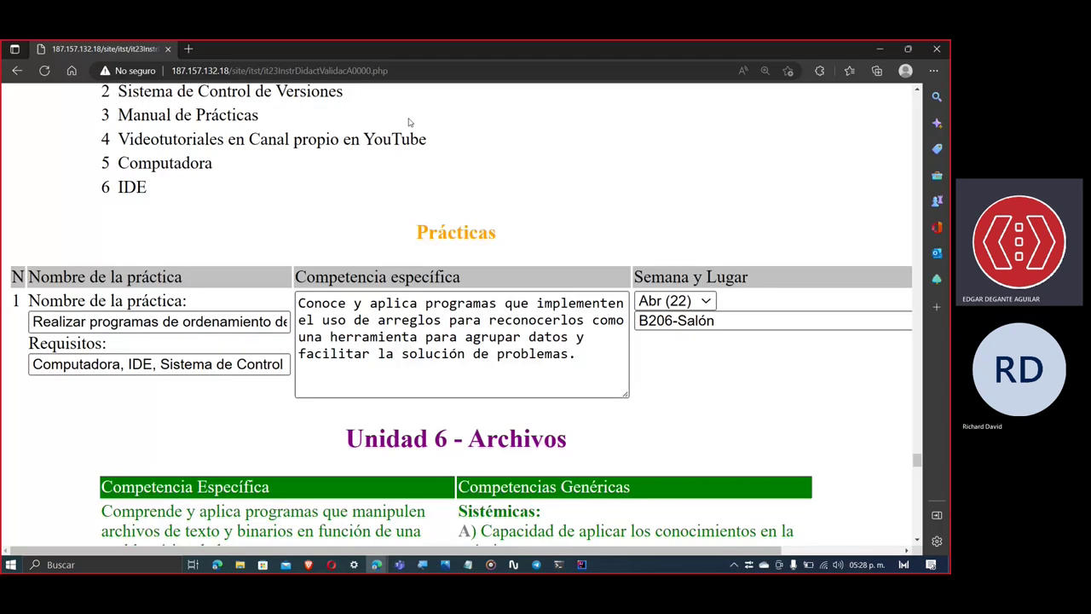
{"action": "left_click", "coordinate": [189, 48]}
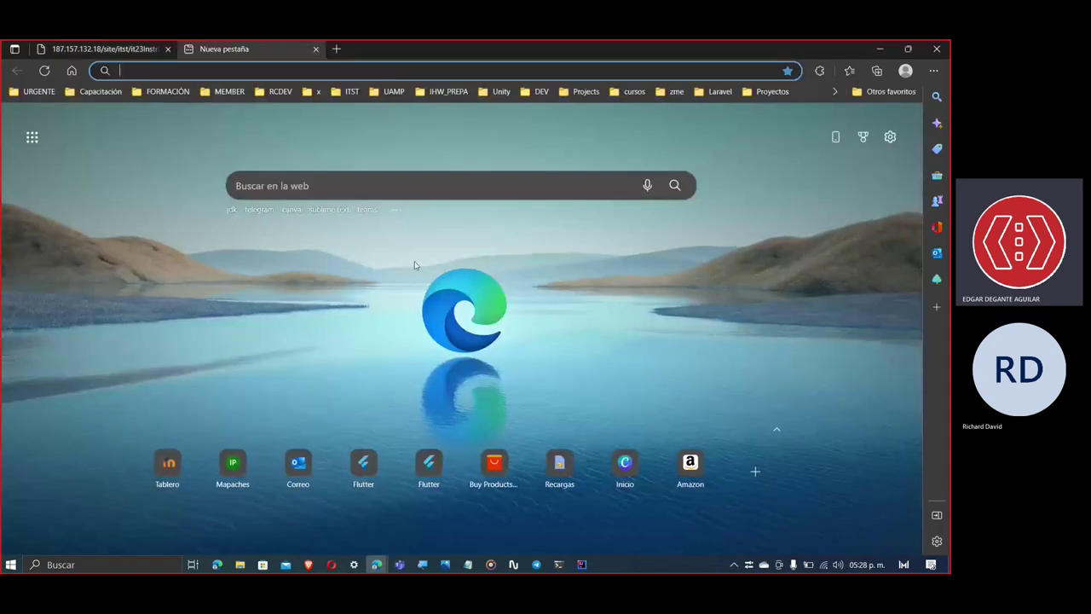
{"action": "type", "text": "java"}
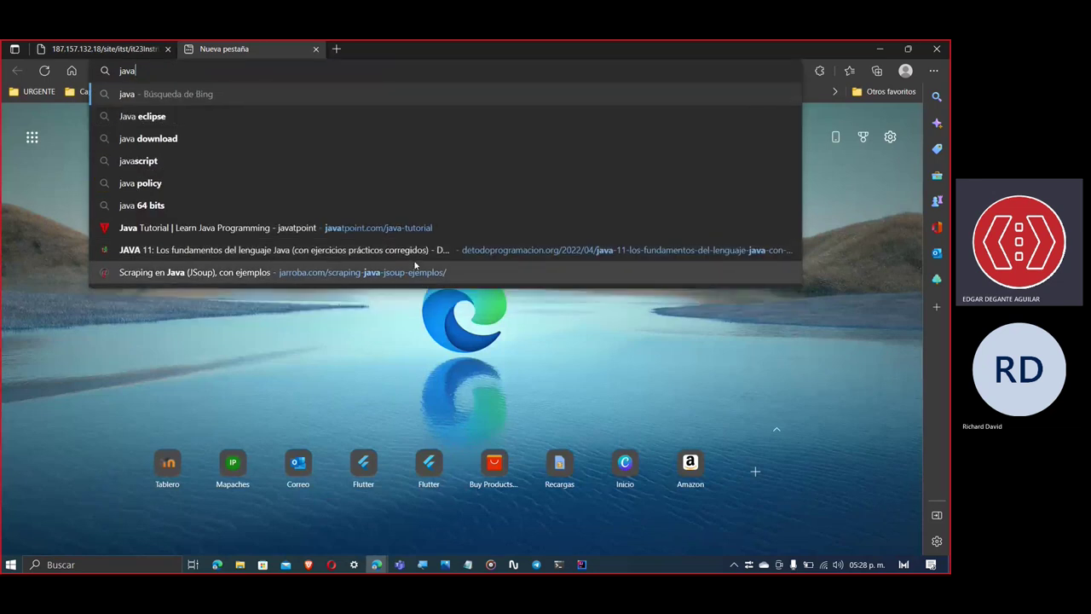
{"action": "key", "text": "BackSpace"}
{"action": "key", "text": "BackSpace"}
{"action": "key", "text": "BackSpace"}
{"action": "key", "text": "BackSpace"}
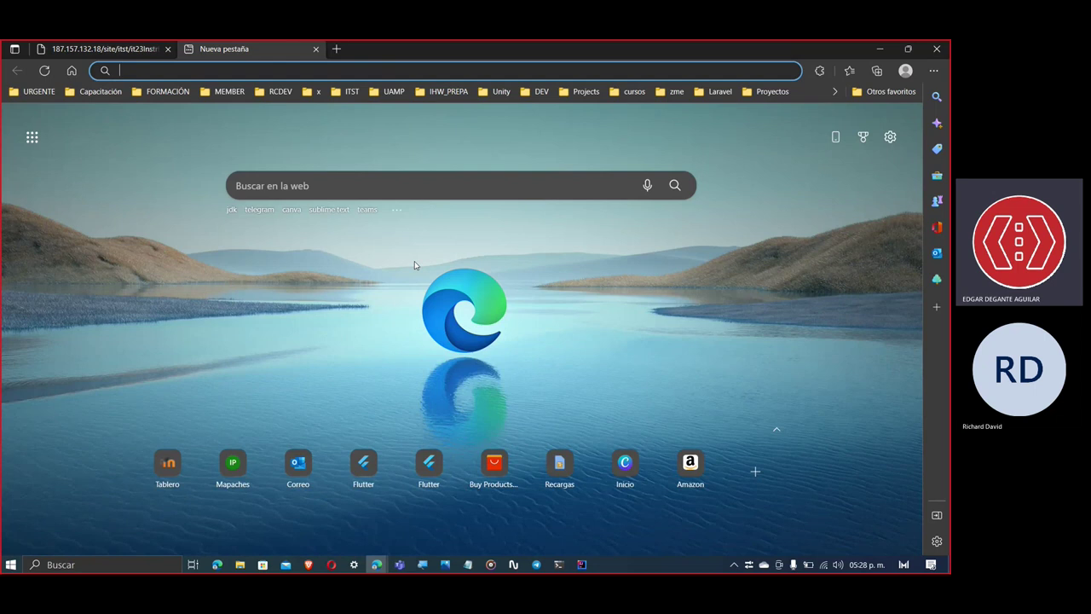
{"action": "type", "text": "java"}
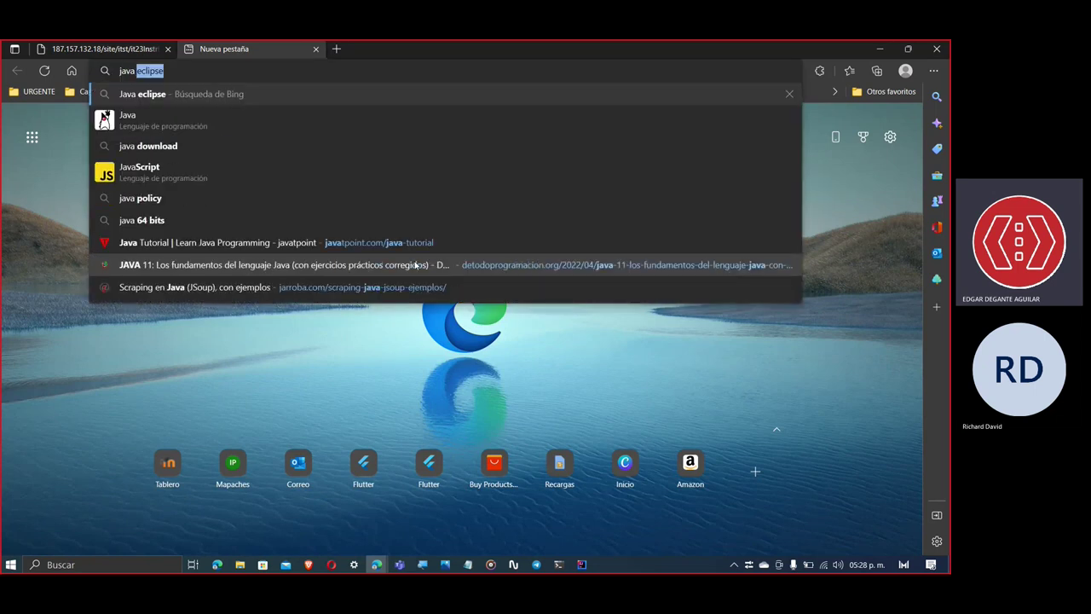
{"action": "type", "text": " web"}
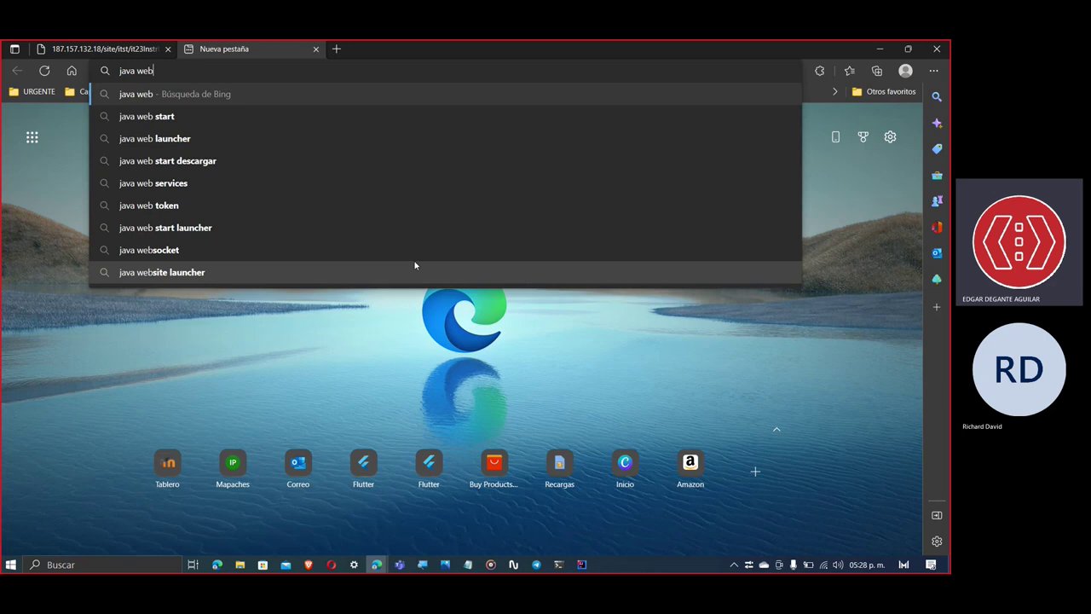
{"action": "key", "text": "Return"}
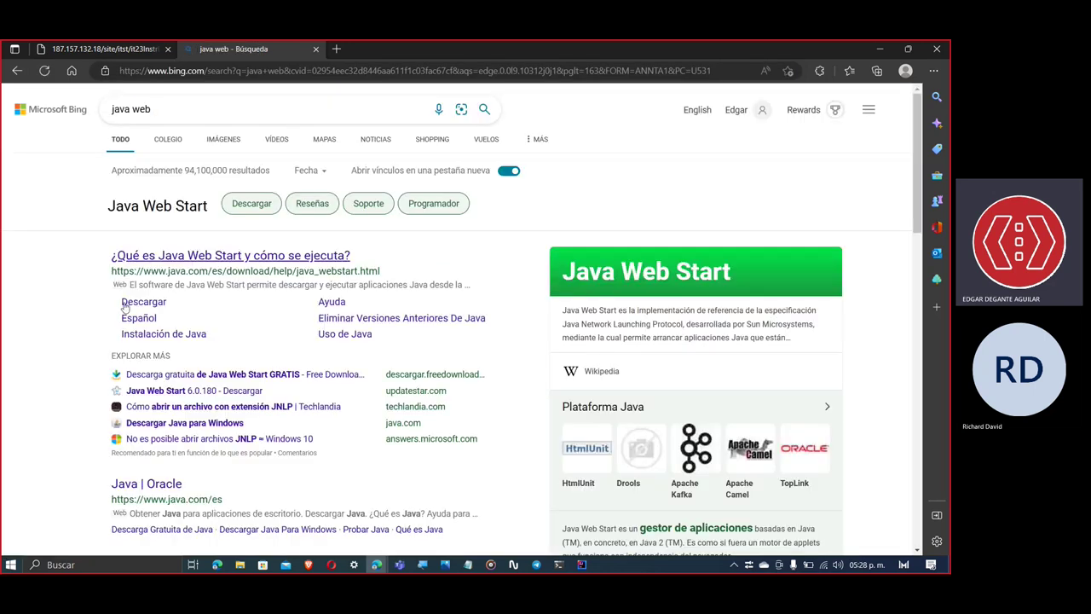
{"action": "scroll", "coordinate": [548, 415], "scroll_direction": "down", "scroll_amount": 2}
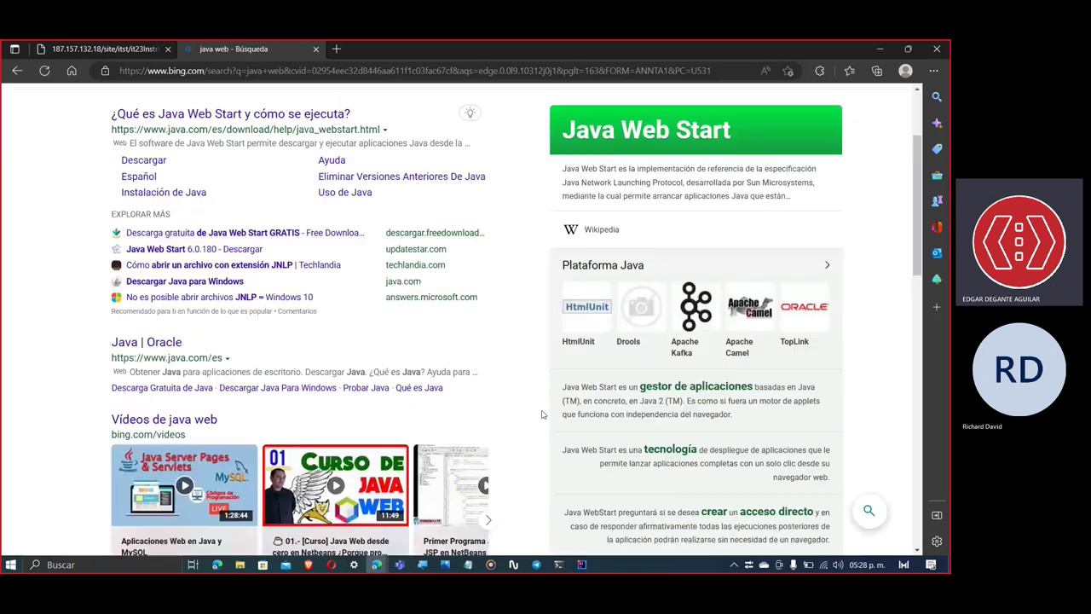
{"action": "scroll", "coordinate": [540, 415], "scroll_direction": "up", "scroll_amount": 2}
Replace the Bing query with a search for "spring boot"
{"action": "left_click", "coordinate": [209, 103]}
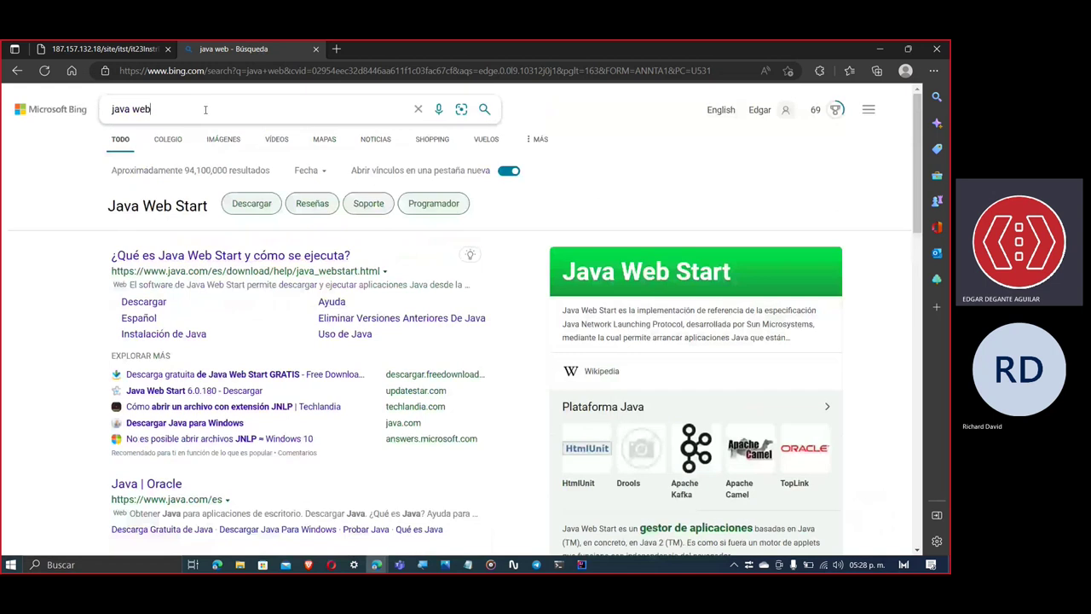
{"action": "key", "text": "BackSpace"}
{"action": "key", "text": "BackSpace"}
{"action": "key", "text": "BackSpace"}
{"action": "key", "text": "BackSpace"}
{"action": "key", "text": "BackSpace"}
{"action": "key", "text": "BackSpace"}
{"action": "key", "text": "BackSpace"}
{"action": "key", "text": "BackSpace"}
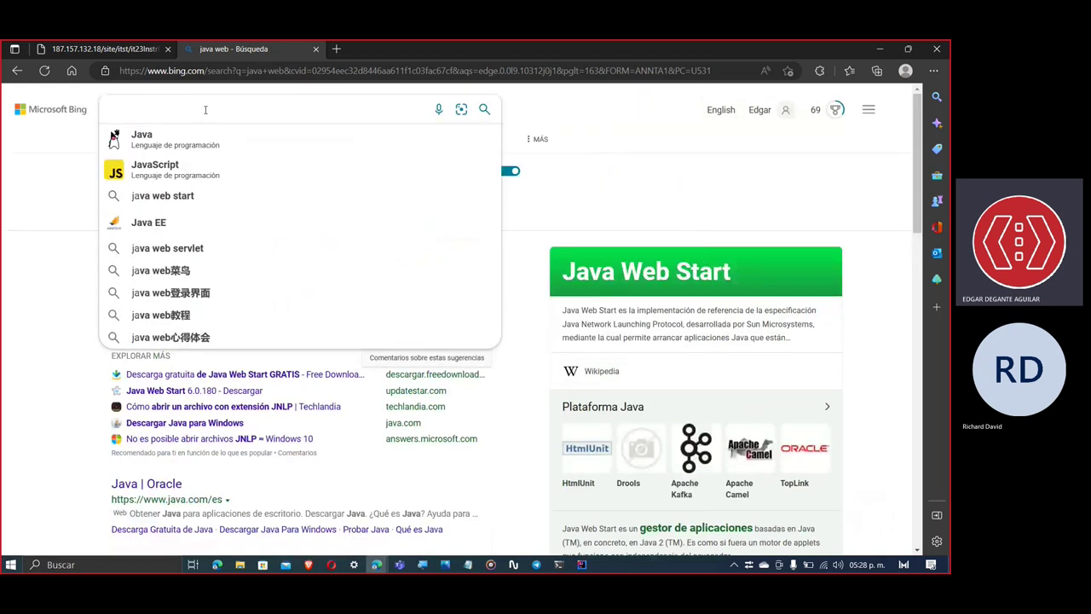
{"action": "type", "text": "spring"}
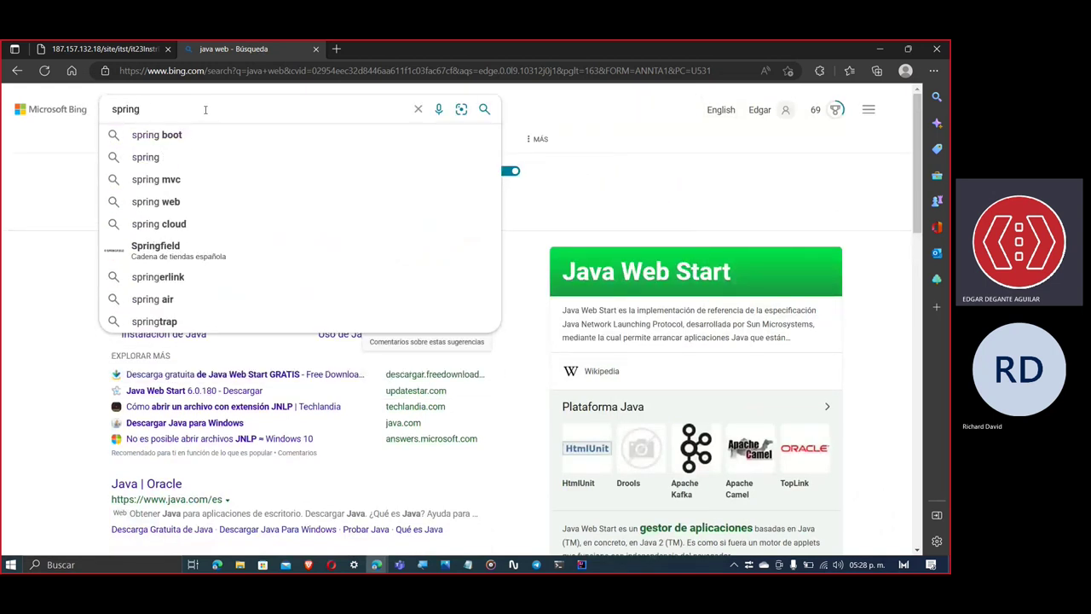
{"action": "key", "text": "Down"}
{"action": "key", "text": "Return"}
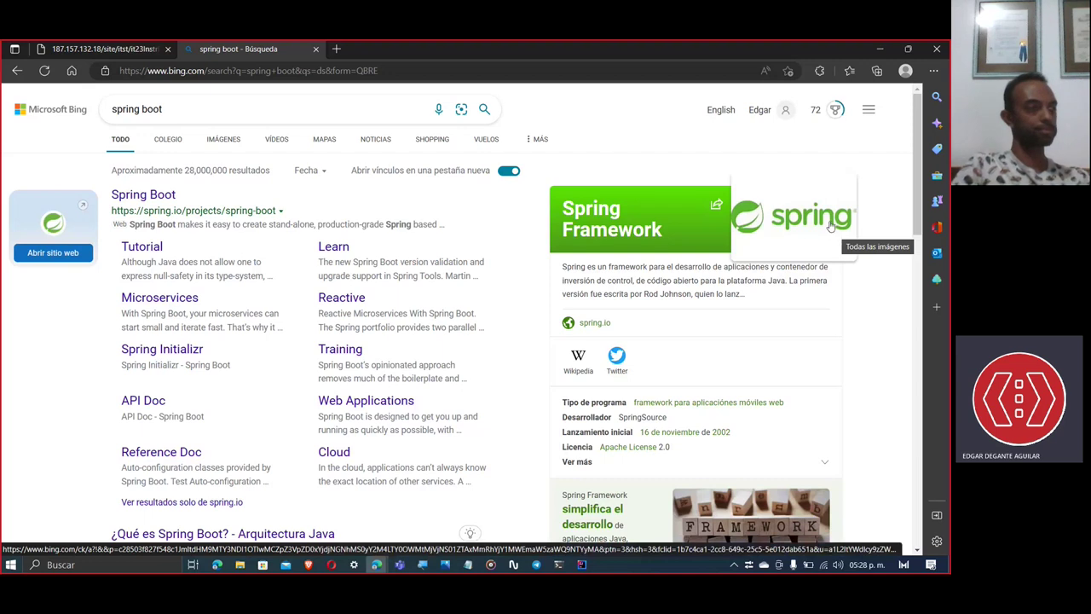
Open the Spring Boot project page on spring.io, close the two other tabs and look over its overview
{"action": "left_click", "coordinate": [143, 194]}
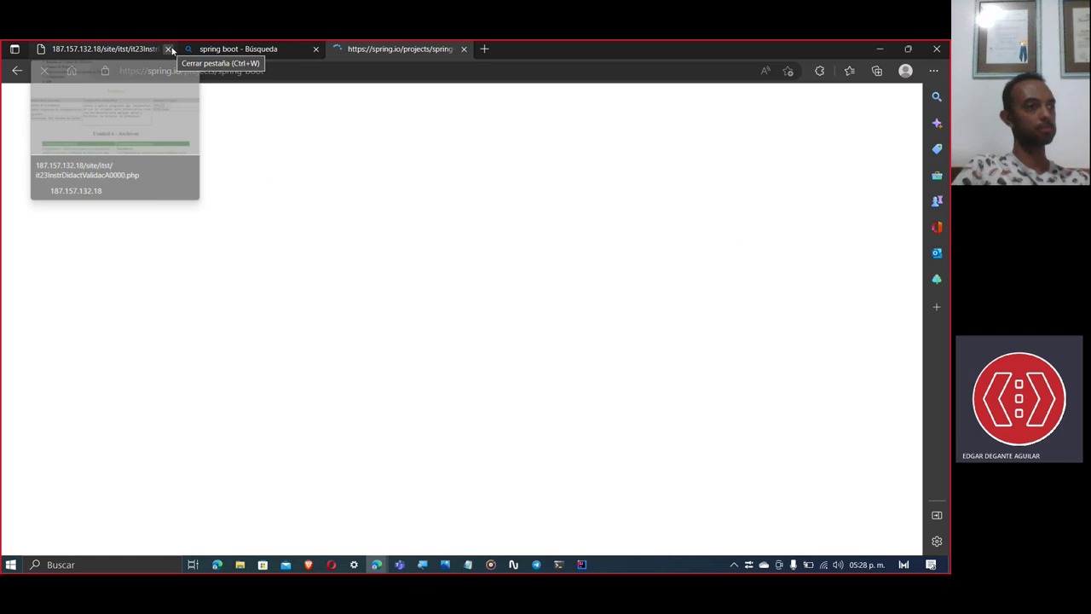
{"action": "left_click", "coordinate": [168, 49]}
{"action": "left_click", "coordinate": [168, 48]}
{"action": "scroll", "coordinate": [187, 409], "scroll_direction": "down", "scroll_amount": 5}
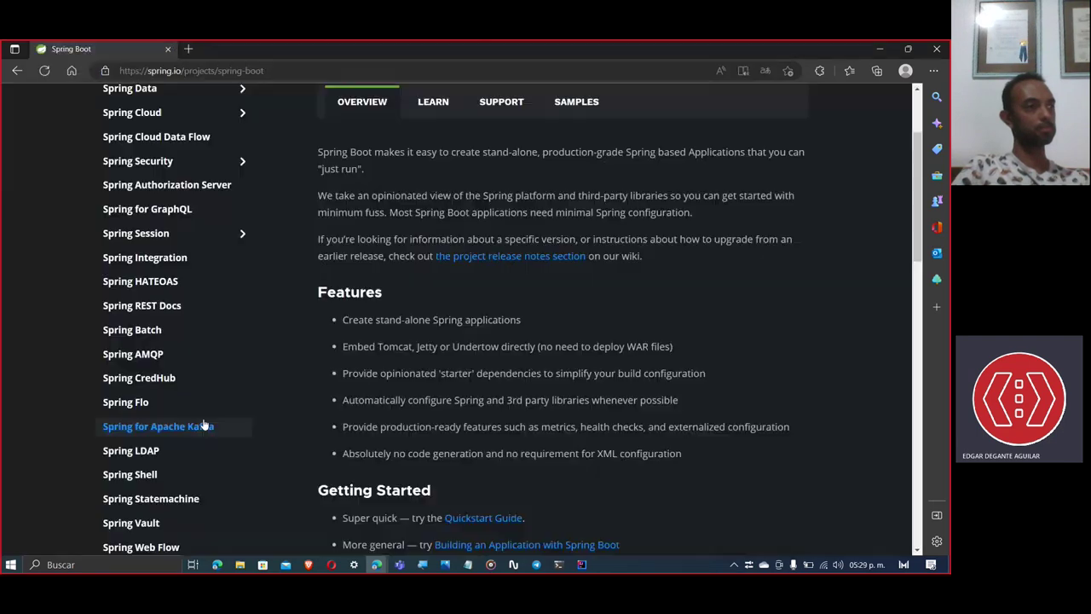
{"action": "scroll", "coordinate": [187, 409], "scroll_direction": "up", "scroll_amount": 5}
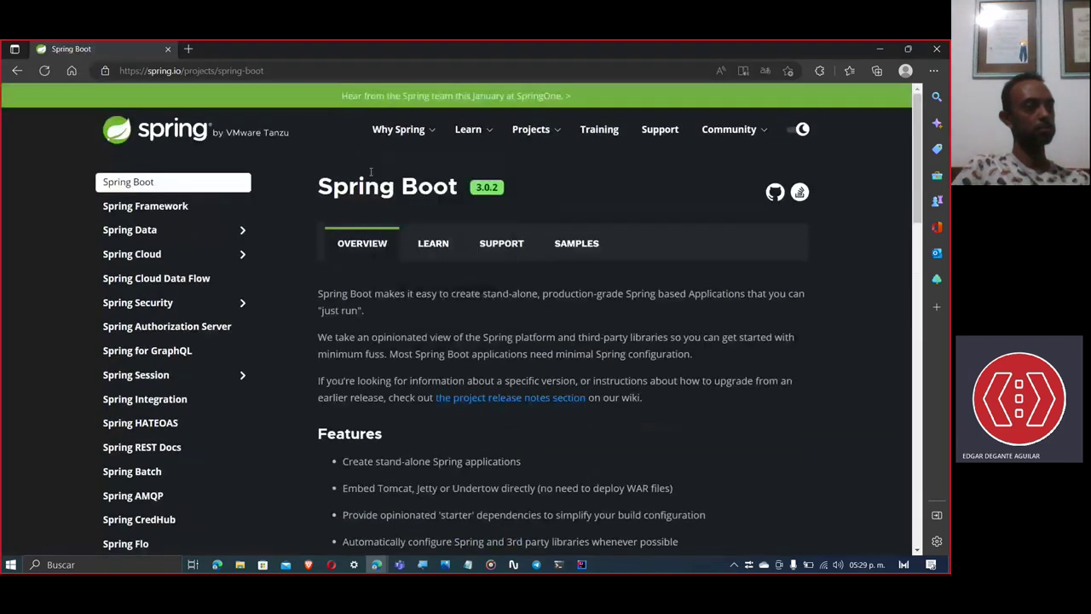
Search for "spring framework" in a new tab and open the Spring Framework project page on spring.io from the results
{"action": "left_click", "coordinate": [189, 49]}
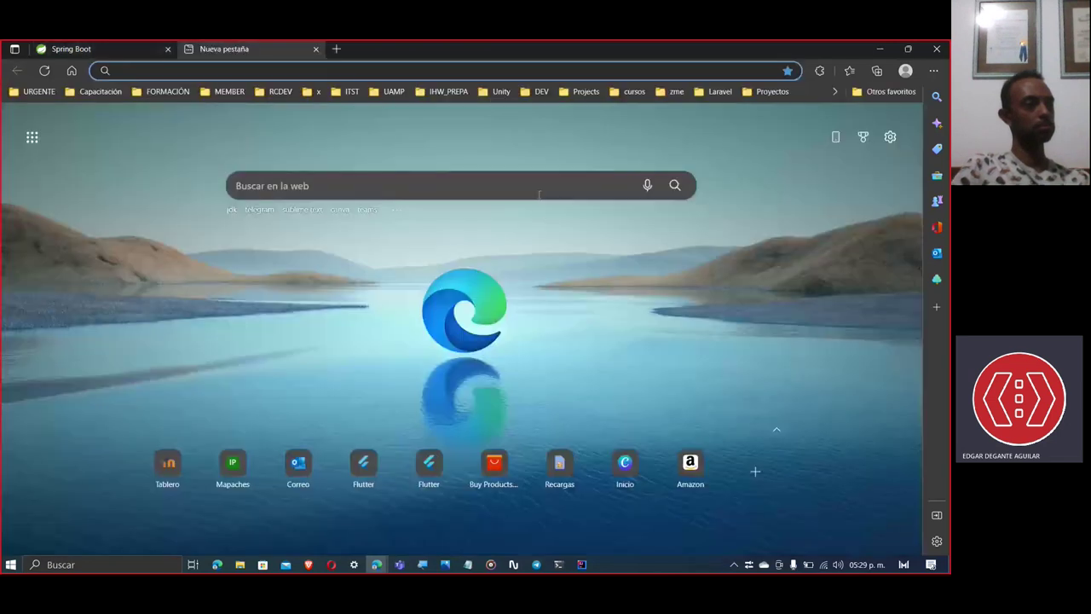
{"action": "type", "text": "spro"}
{"action": "key", "text": "BackSpace"}
{"action": "type", "text": "ing"}
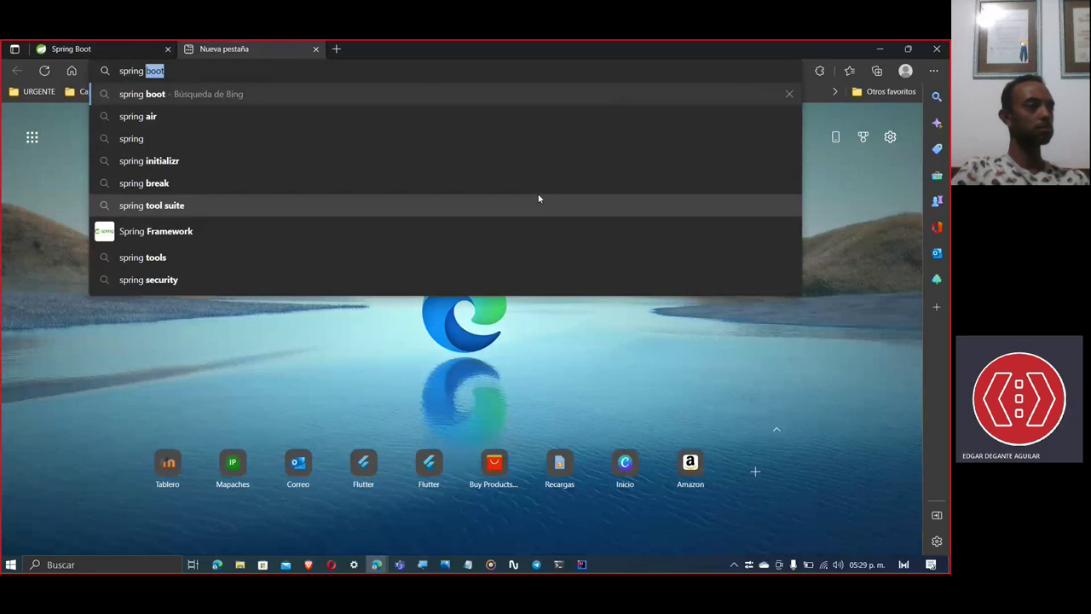
{"action": "type", "text": " fram"}
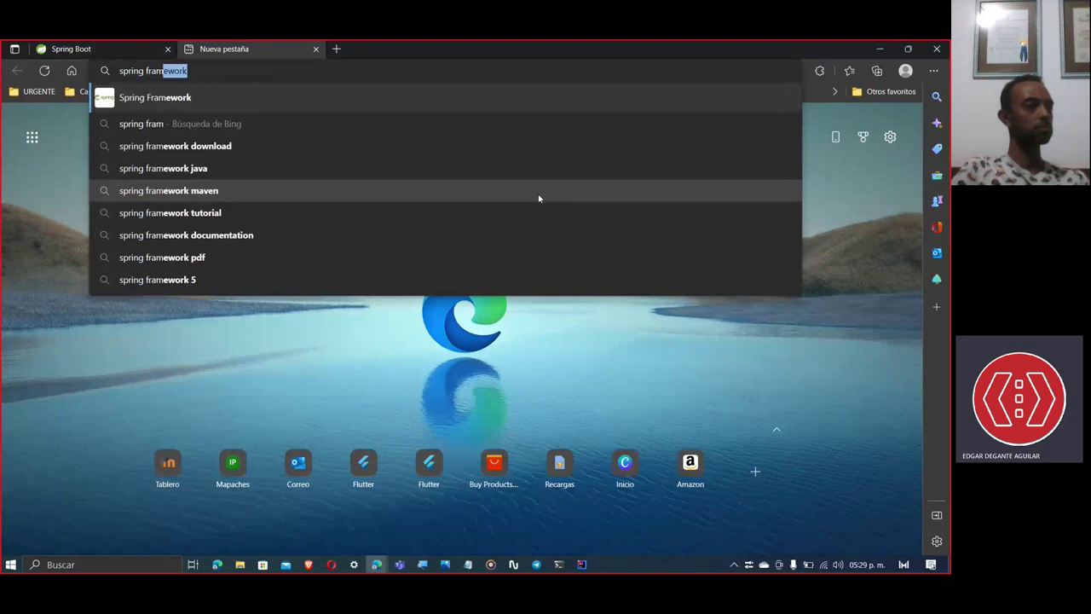
{"action": "key", "text": "Return"}
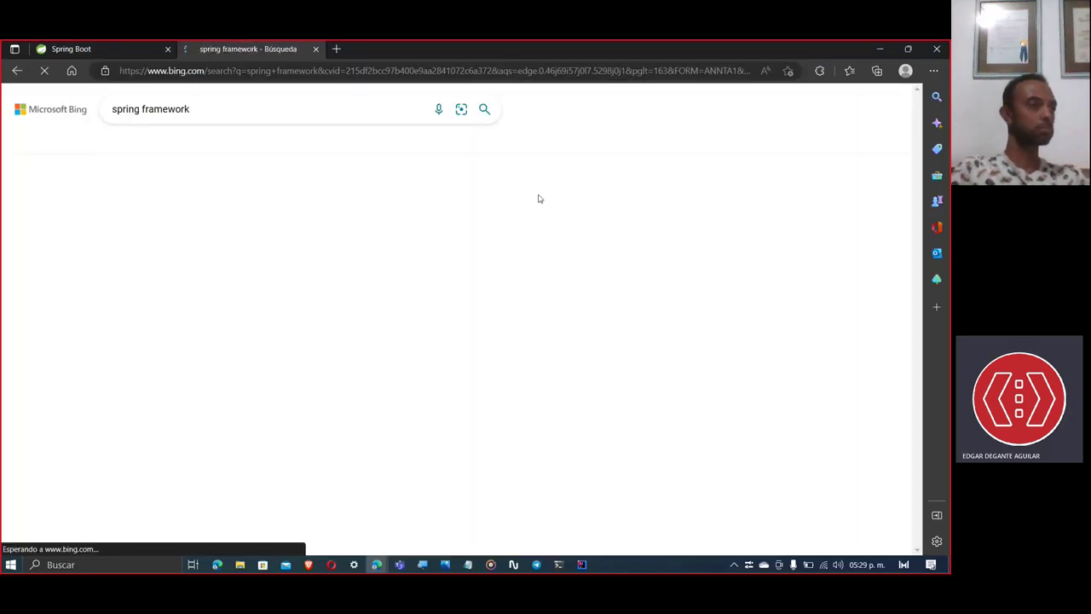
{"action": "scroll", "coordinate": [273, 437], "scroll_direction": "down", "scroll_amount": 2}
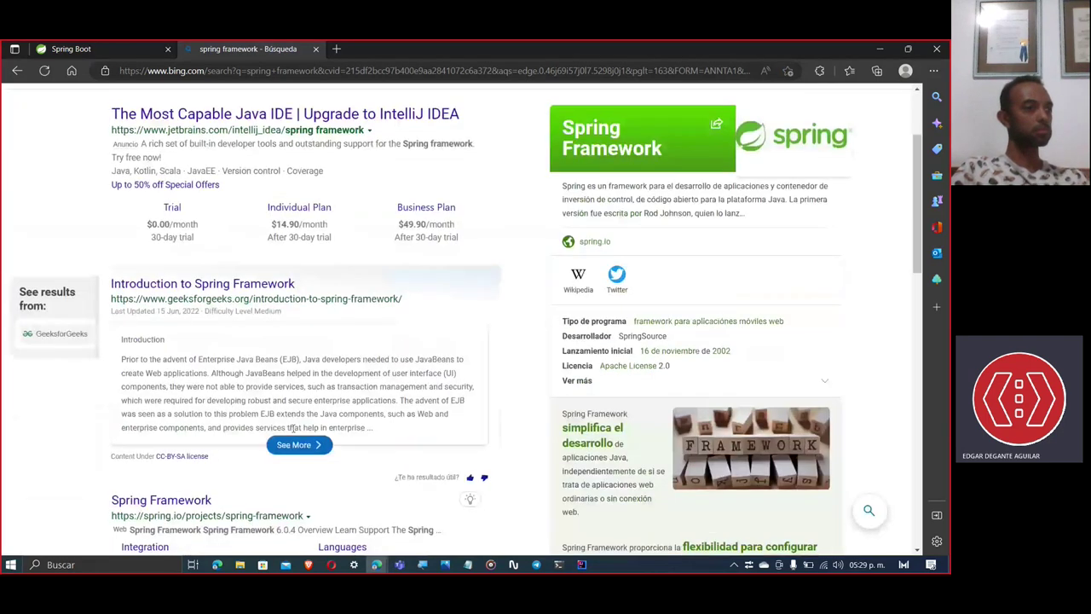
{"action": "left_click", "coordinate": [197, 501]}
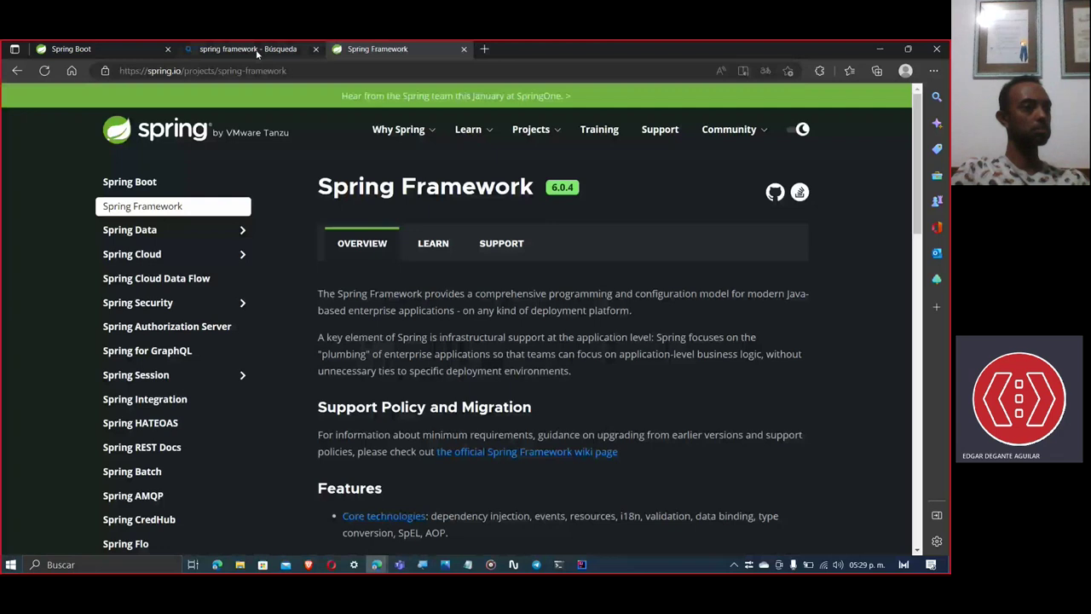
Compare the Spring Boot page with the Spring Framework page, then close the Spring Boot and search results tabs
{"action": "left_click", "coordinate": [257, 50]}
{"action": "left_click", "coordinate": [124, 49]}
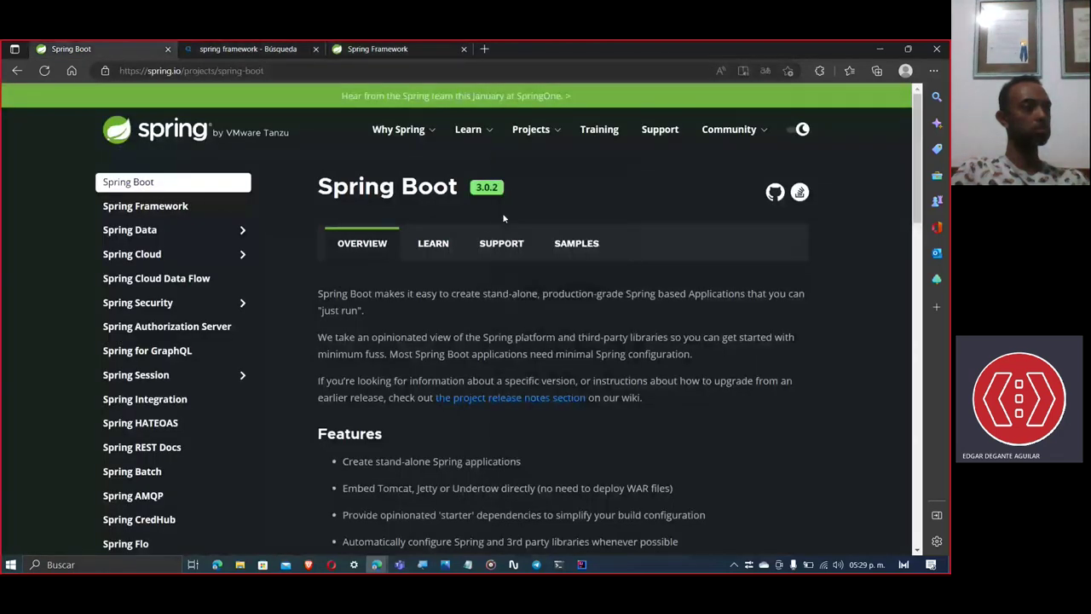
{"action": "left_click", "coordinate": [363, 51]}
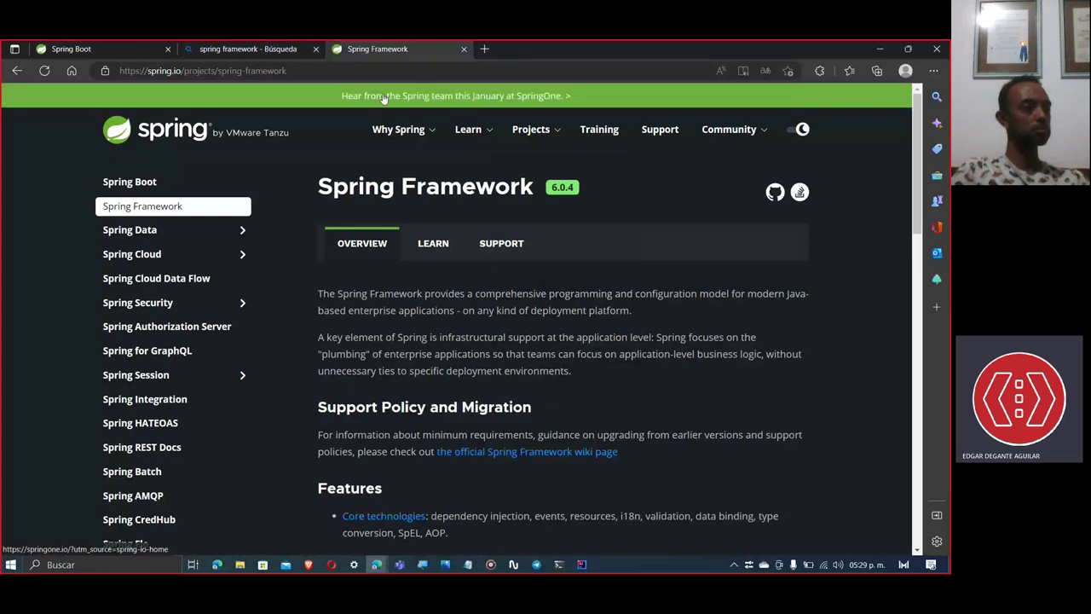
{"action": "left_click", "coordinate": [168, 49]}
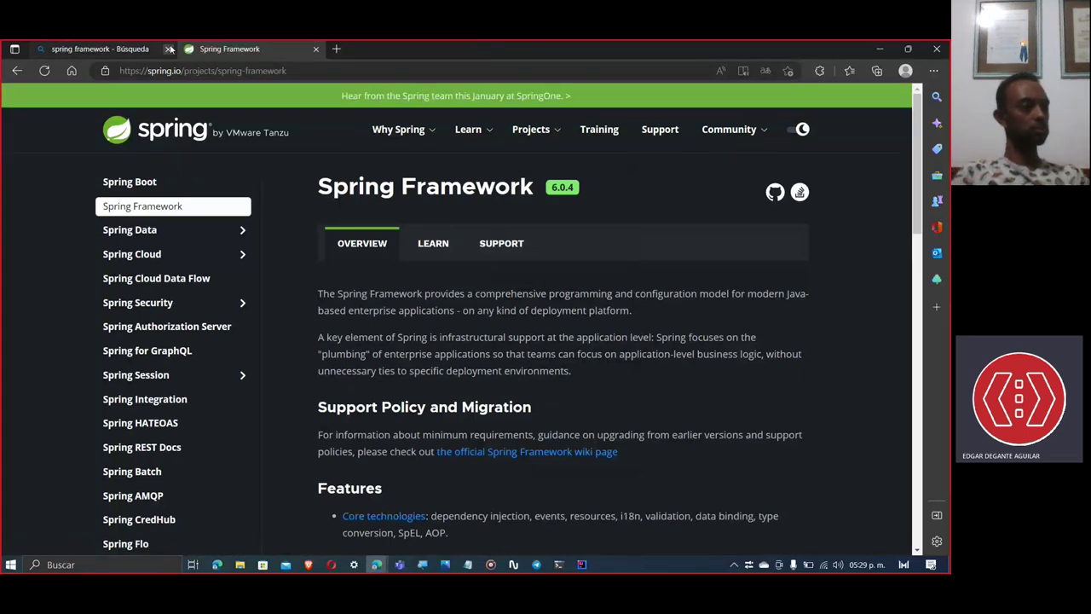
{"action": "left_click", "coordinate": [179, 50]}
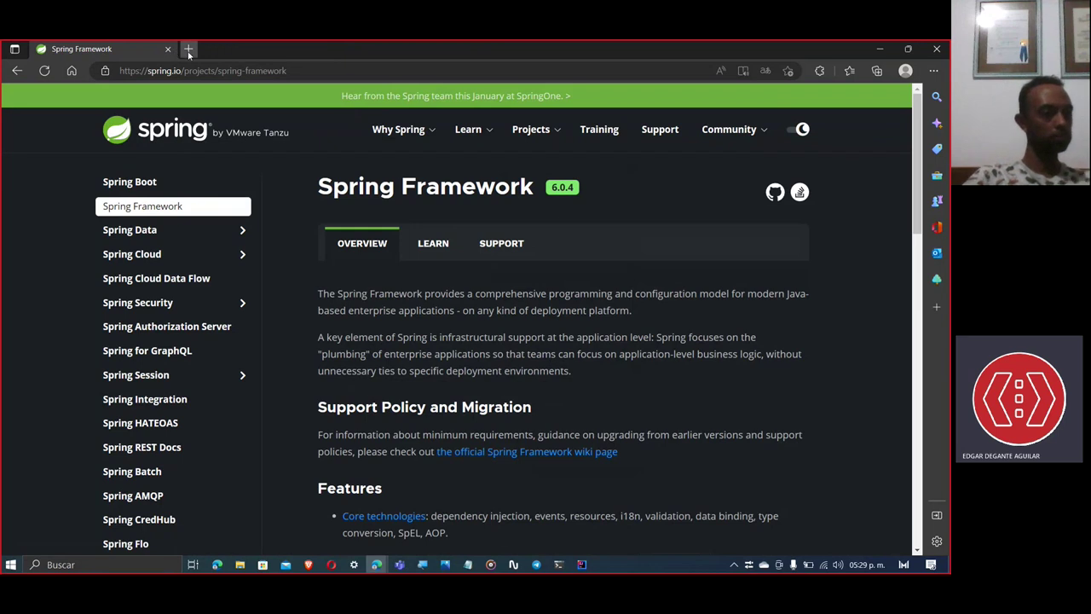
Search for "java machine leanrnig" in a new tab and open the Java Machine Learning article on machinelearningmastery.com
{"action": "left_click", "coordinate": [189, 48]}
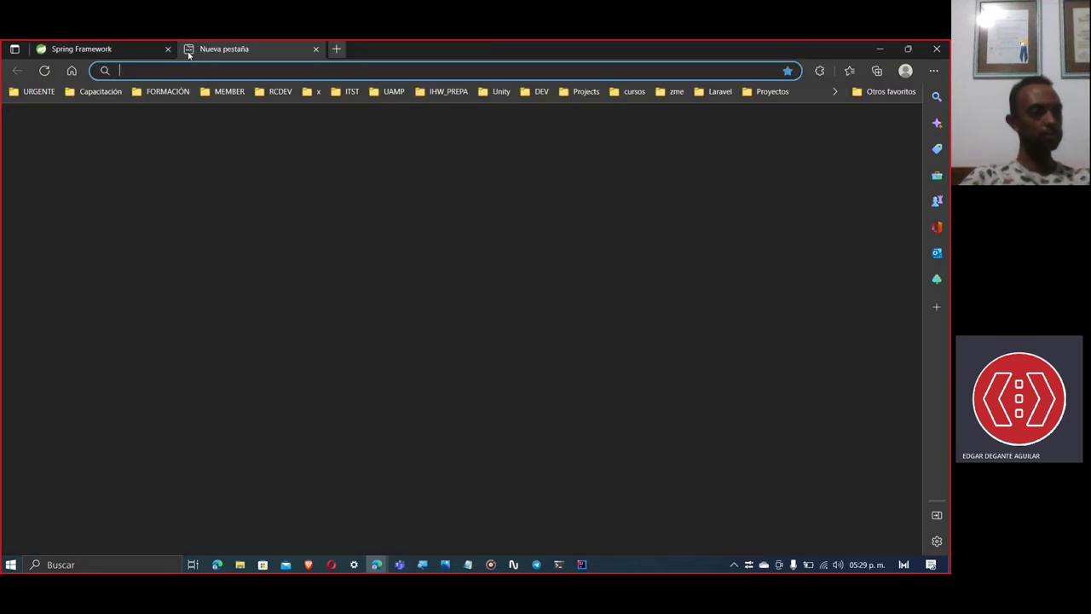
{"action": "type", "text": "java"}
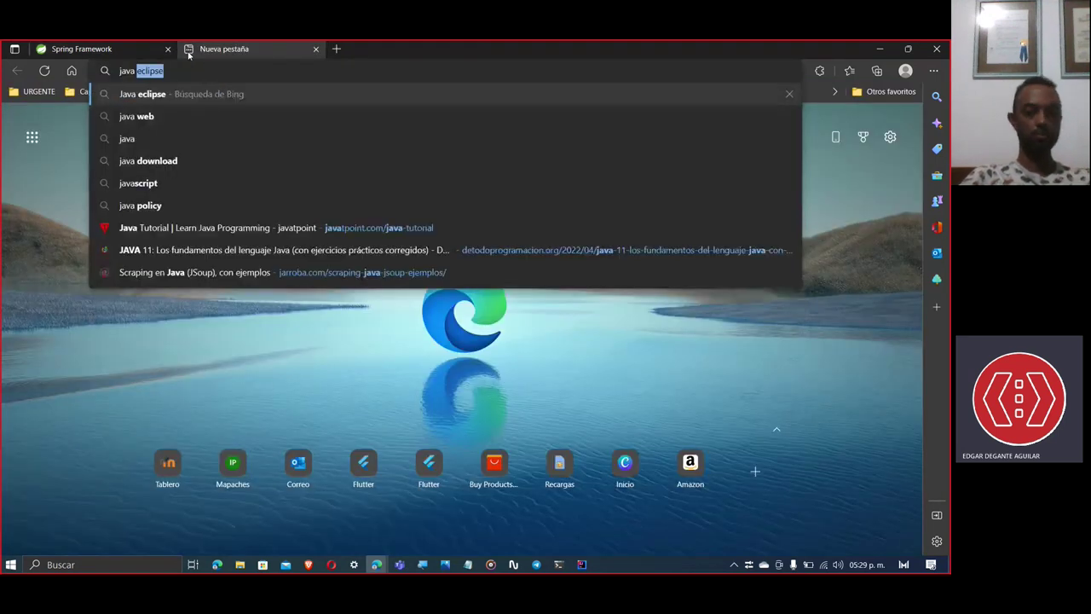
{"action": "type", "text": " machine l"}
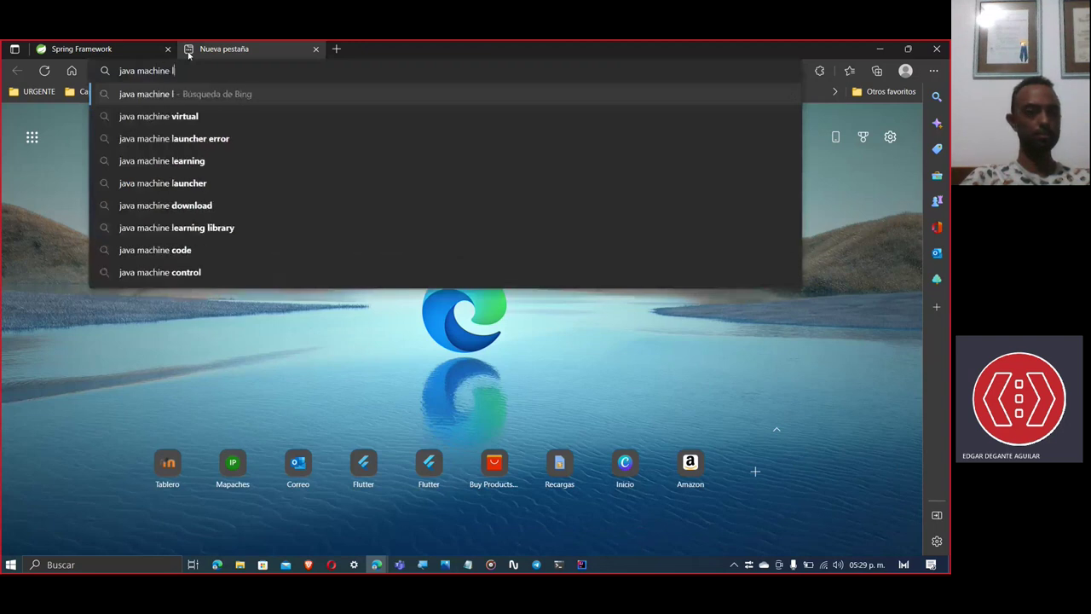
{"action": "type", "text": "eanrni"}
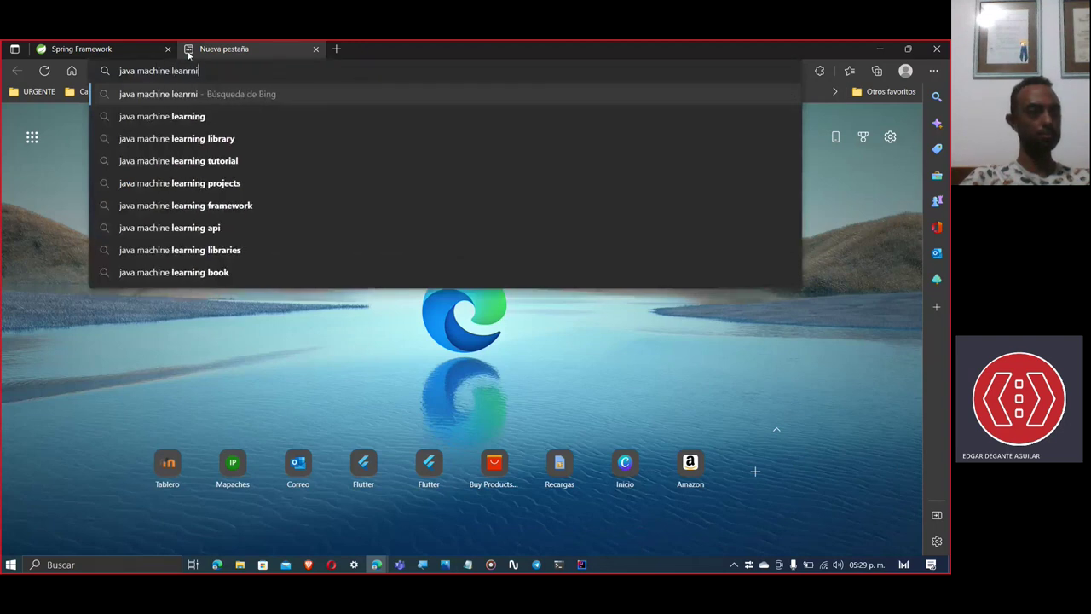
{"action": "type", "text": "g"}
{"action": "key", "text": "Return"}
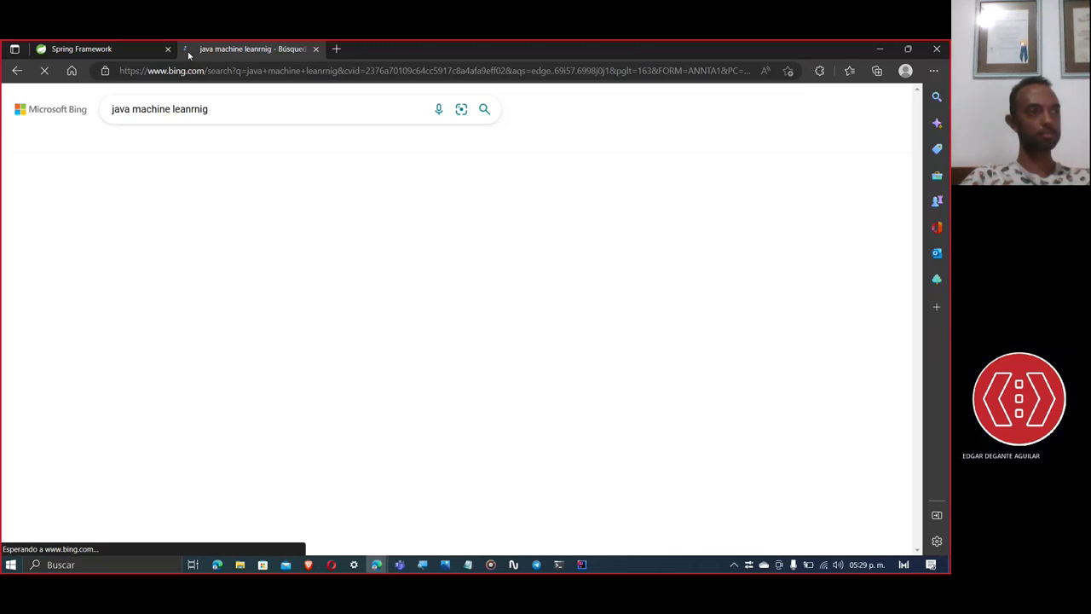
{"action": "left_click", "coordinate": [316, 48]}
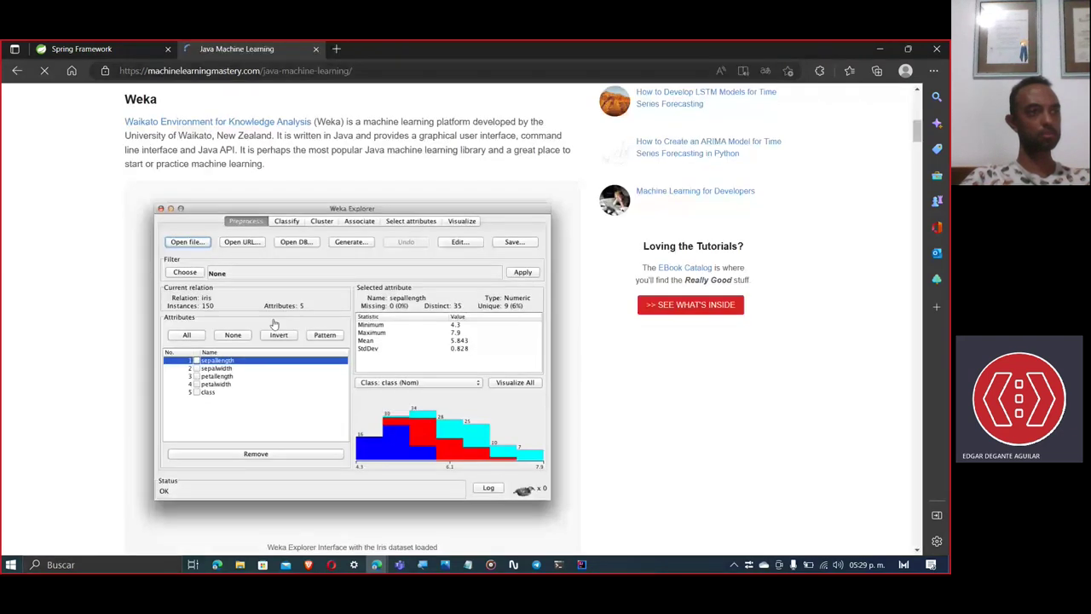
Examine the Weka section and its Weka Explorer illustration, then return to the start of the Java Machine Learning article
{"action": "scroll", "coordinate": [274, 324], "scroll_direction": "up", "scroll_amount": 1}
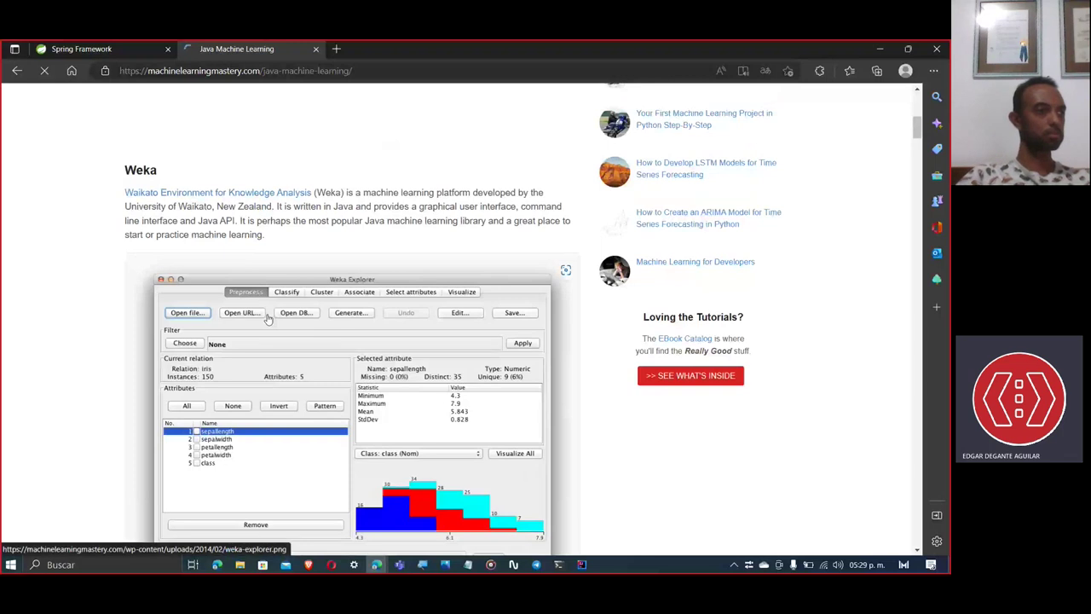
{"action": "scroll", "coordinate": [268, 318], "scroll_direction": "up", "scroll_amount": 5}
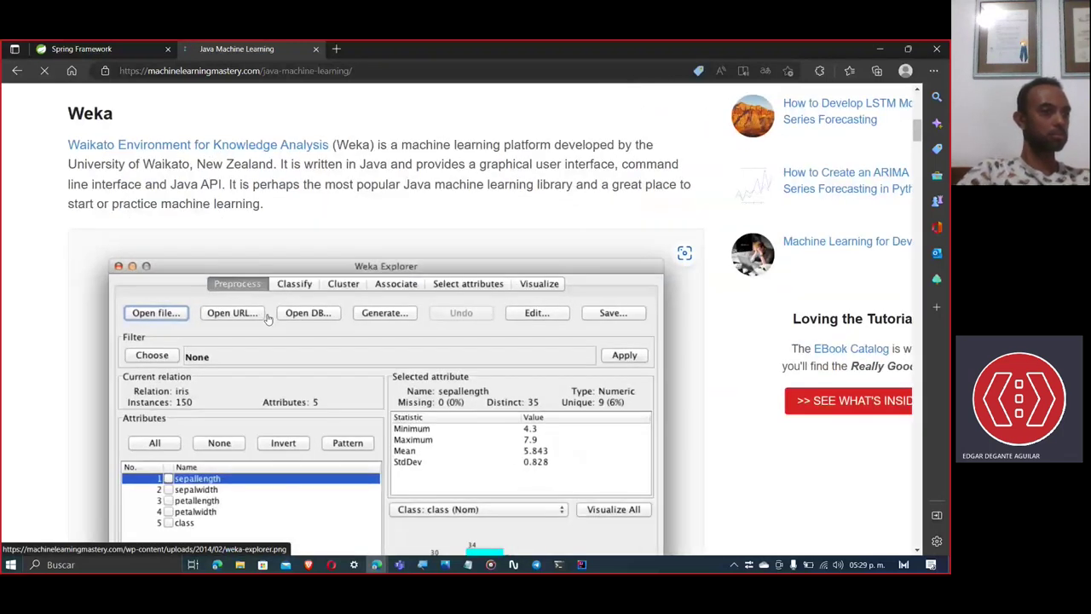
{"action": "scroll", "coordinate": [267, 317], "scroll_direction": "up", "scroll_amount": 2}
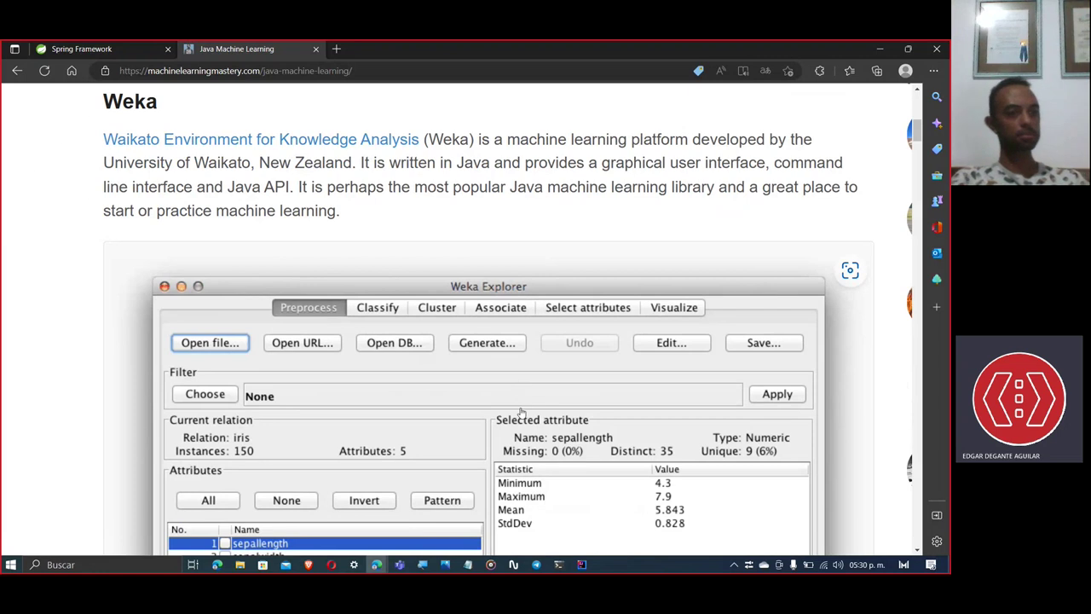
{"action": "scroll", "coordinate": [520, 405], "scroll_direction": "down", "scroll_amount": 2}
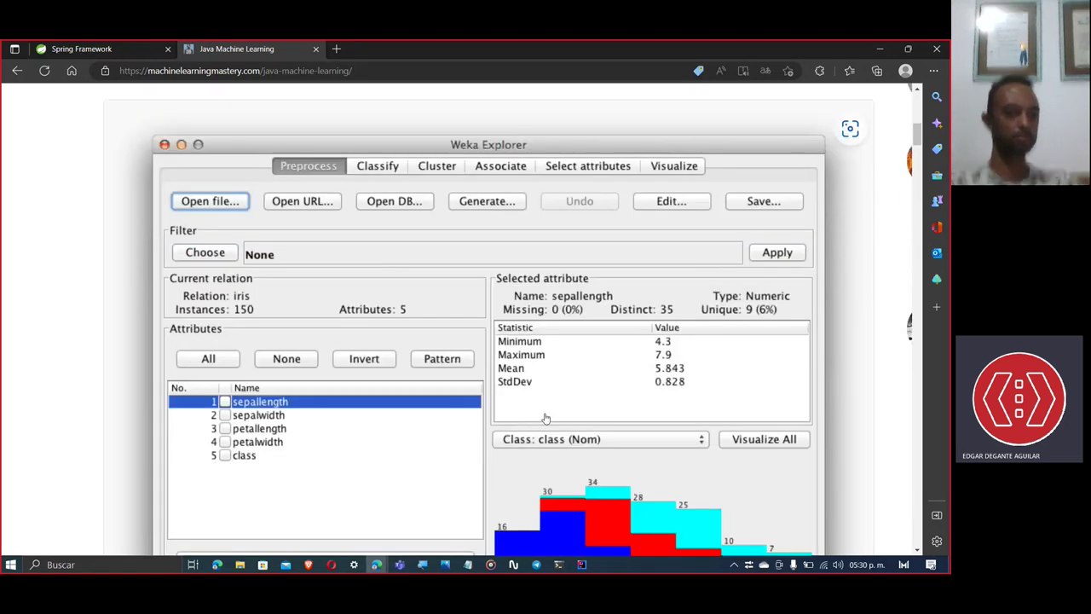
{"action": "scroll", "coordinate": [561, 395], "scroll_direction": "down", "scroll_amount": 1}
{"action": "scroll", "coordinate": [561, 395], "scroll_direction": "down", "scroll_amount": 5}
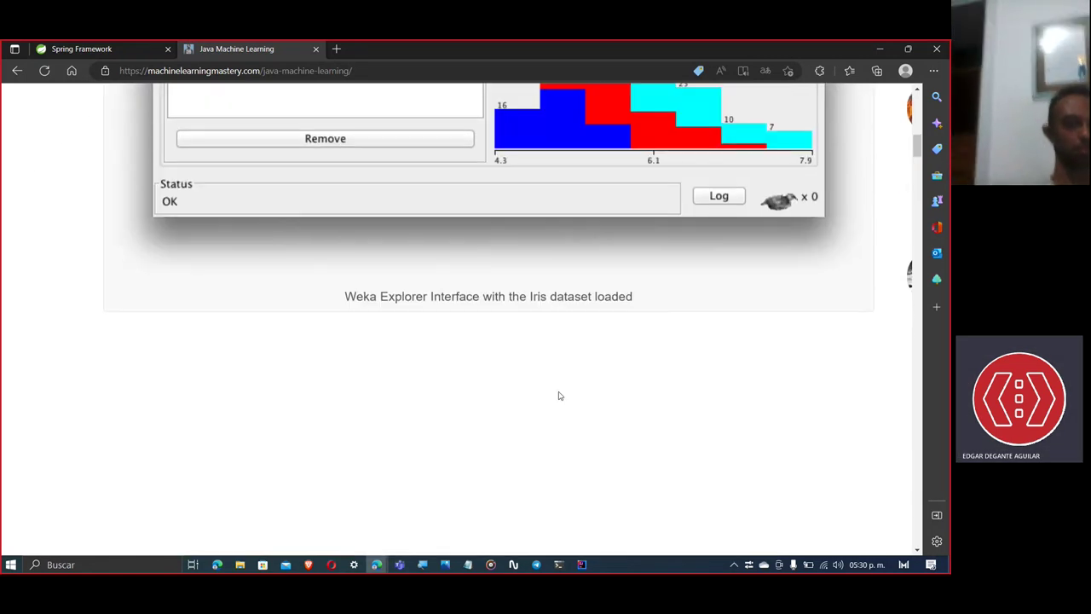
{"action": "scroll", "coordinate": [561, 395], "scroll_direction": "up", "scroll_amount": 12}
{"action": "scroll", "coordinate": [561, 394], "scroll_direction": "up", "scroll_amount": 15}
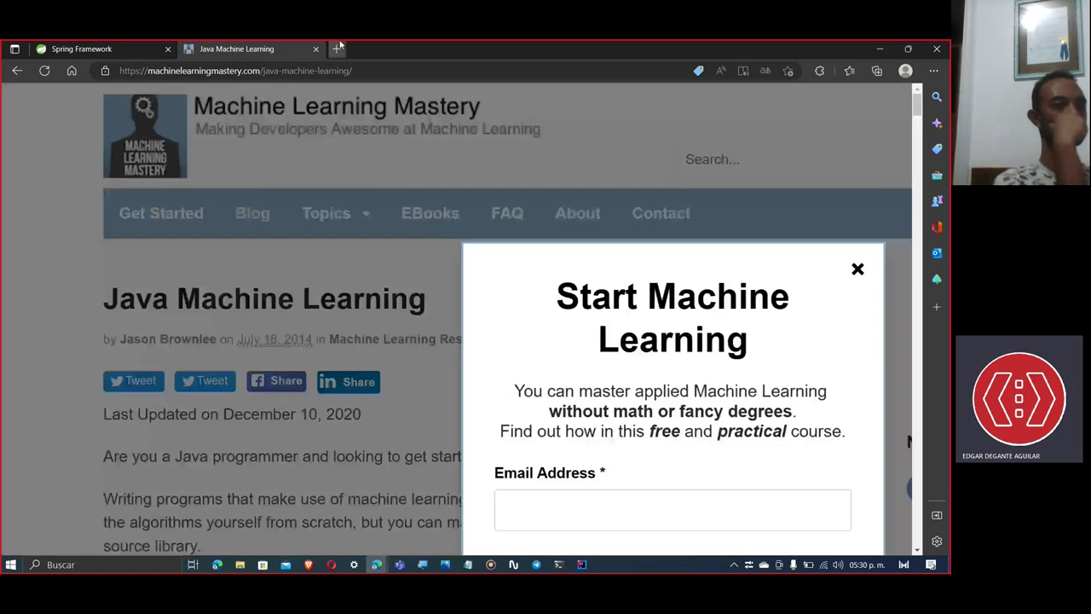
Search for "opncv" in a new tab, look over the OpenCV home page and minimize the browser
{"action": "left_click", "coordinate": [337, 49]}
{"action": "type", "text": "op"}
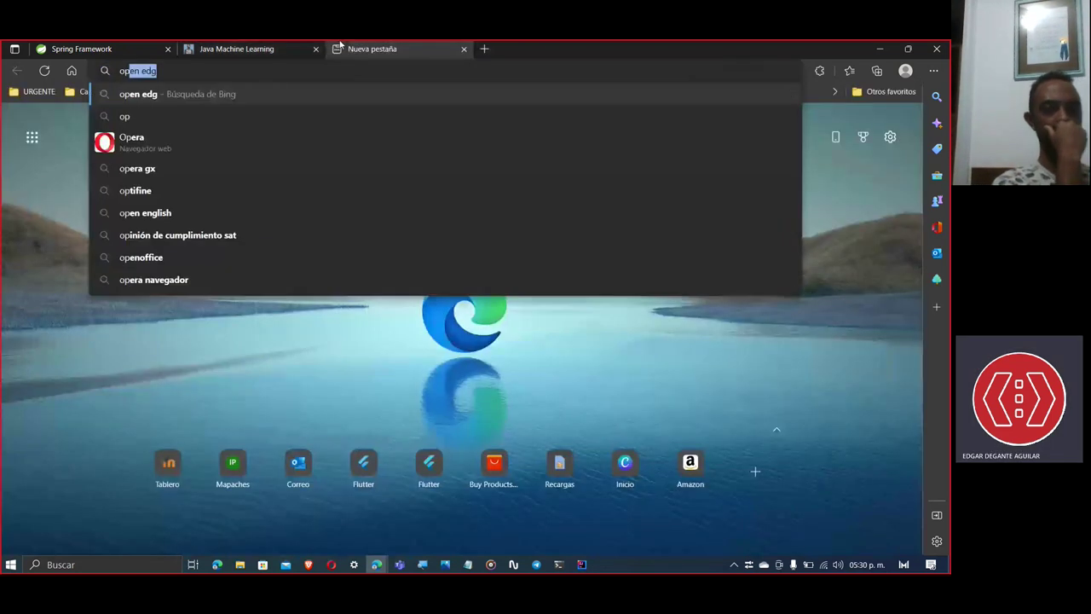
{"action": "type", "text": "ncv"}
{"action": "key", "text": "Return"}
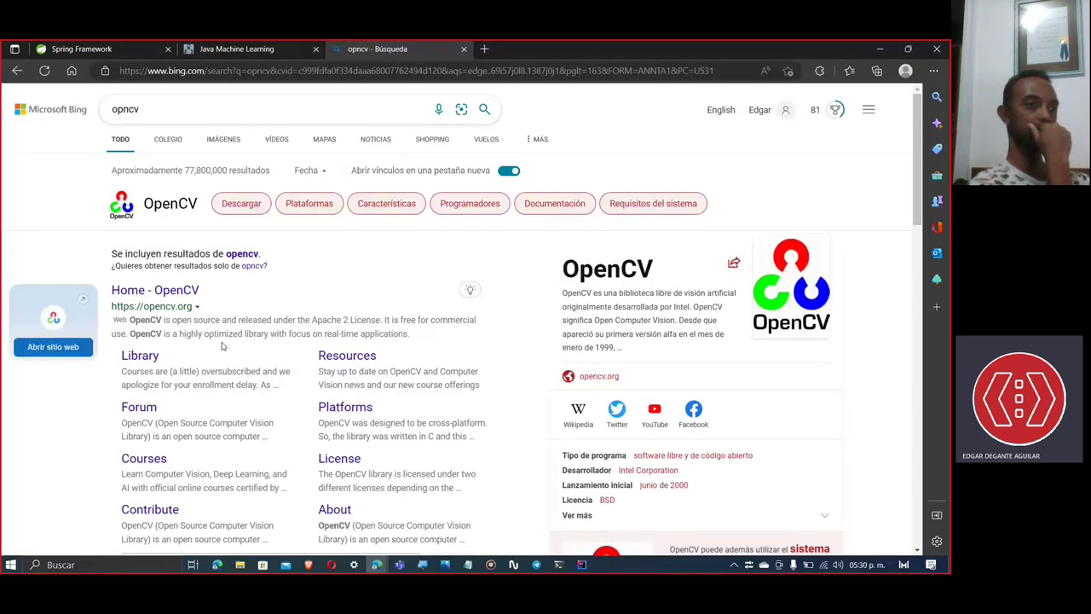
{"action": "left_click", "coordinate": [129, 292]}
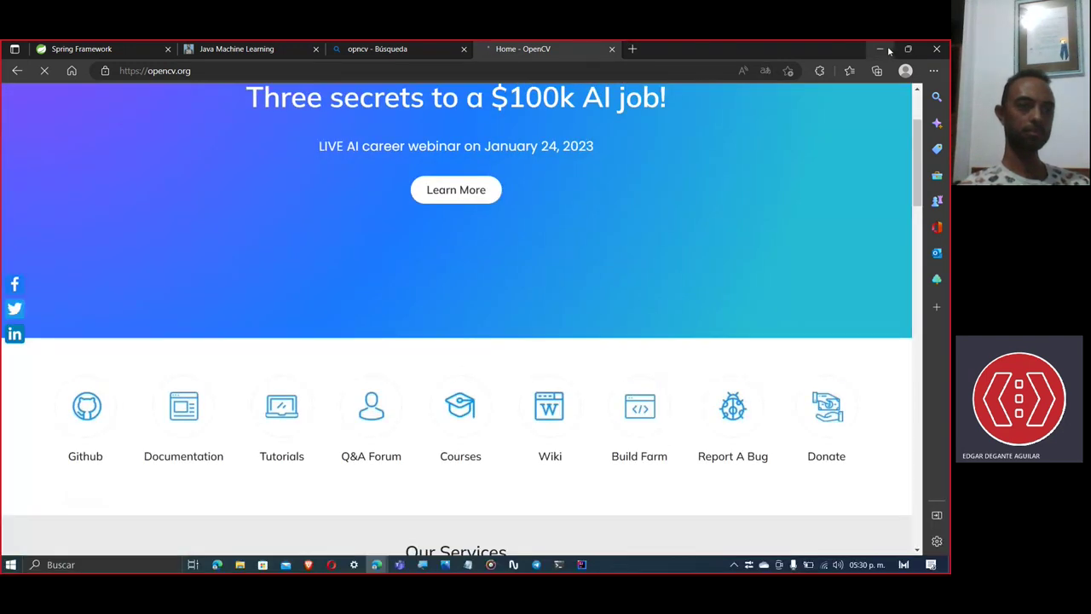
{"action": "left_click", "coordinate": [887, 51]}
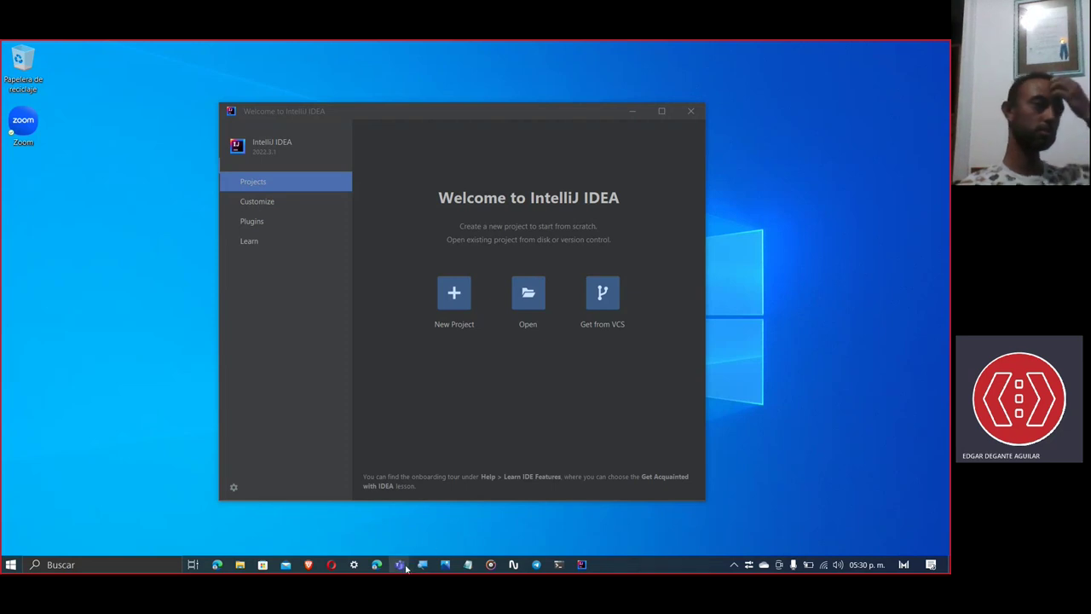
Return to the Edge window with the OpenCV page, search for "android studio" in a new tab and open its developer.android.com download page
{"action": "mouse_move", "coordinate": [400, 564]}
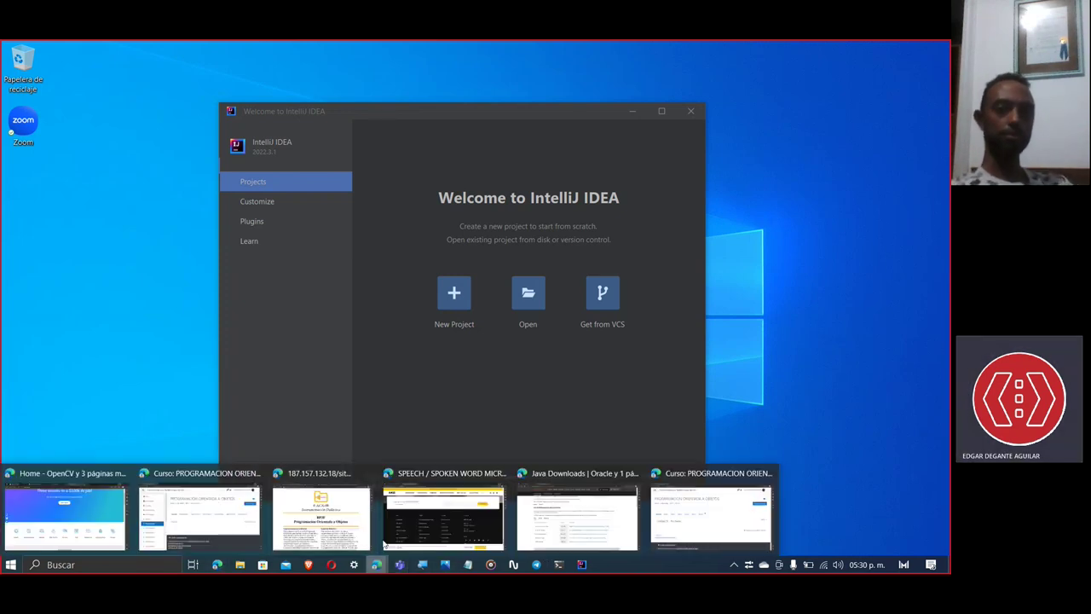
{"action": "left_click", "coordinate": [121, 523]}
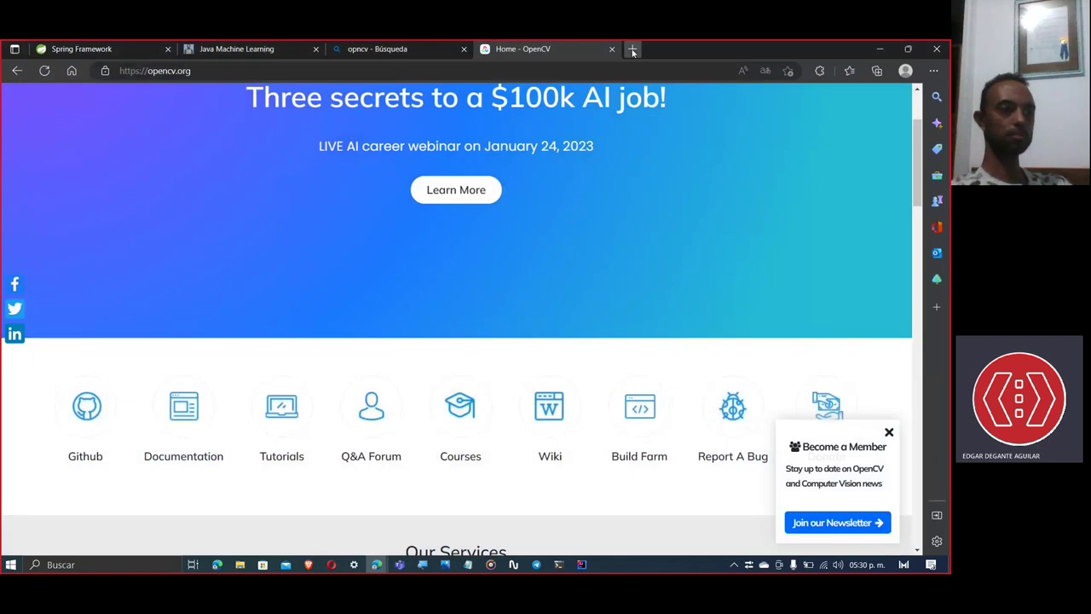
{"action": "left_click", "coordinate": [631, 49]}
{"action": "type", "text": "android studio"}
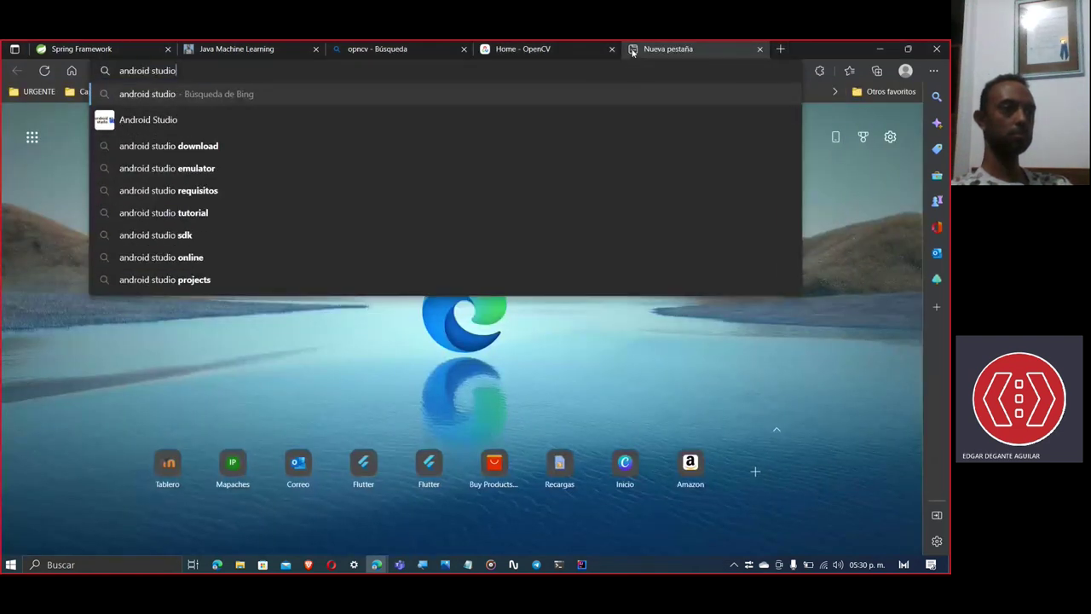
{"action": "key", "text": "Return"}
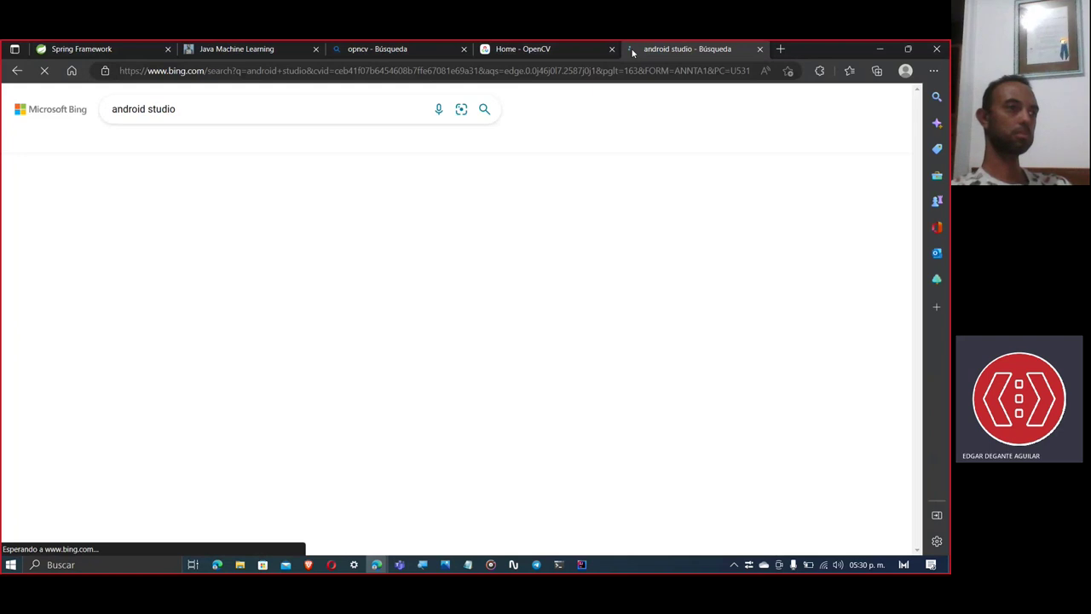
{"action": "left_click", "coordinate": [346, 336]}
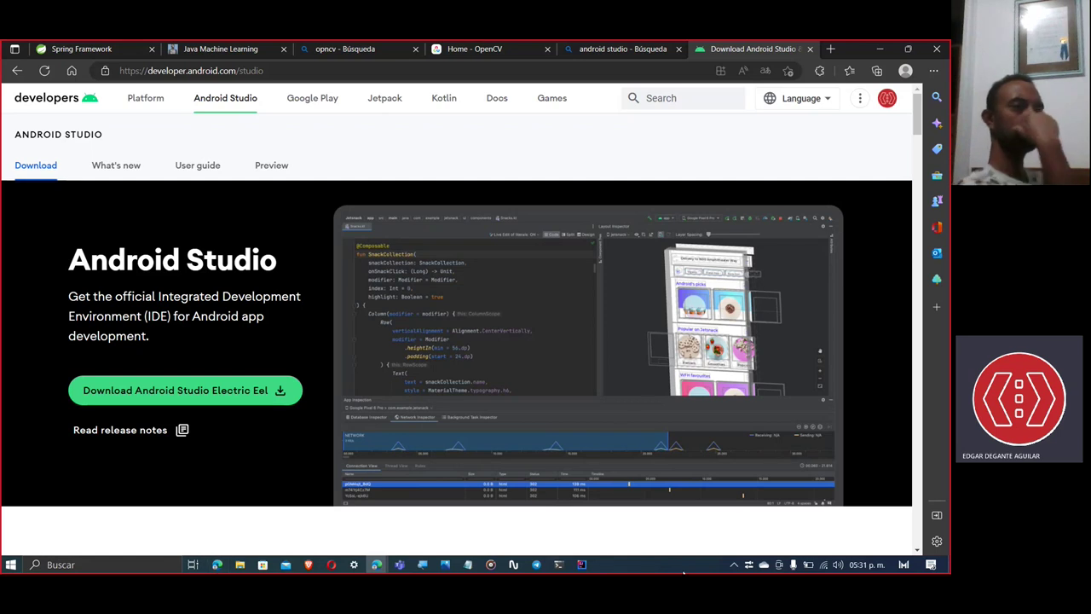
Check the Android Studio search results, then switch to the IntelliJ IDEA welcome window and show its Customize settings
{"action": "left_click", "coordinate": [582, 50]}
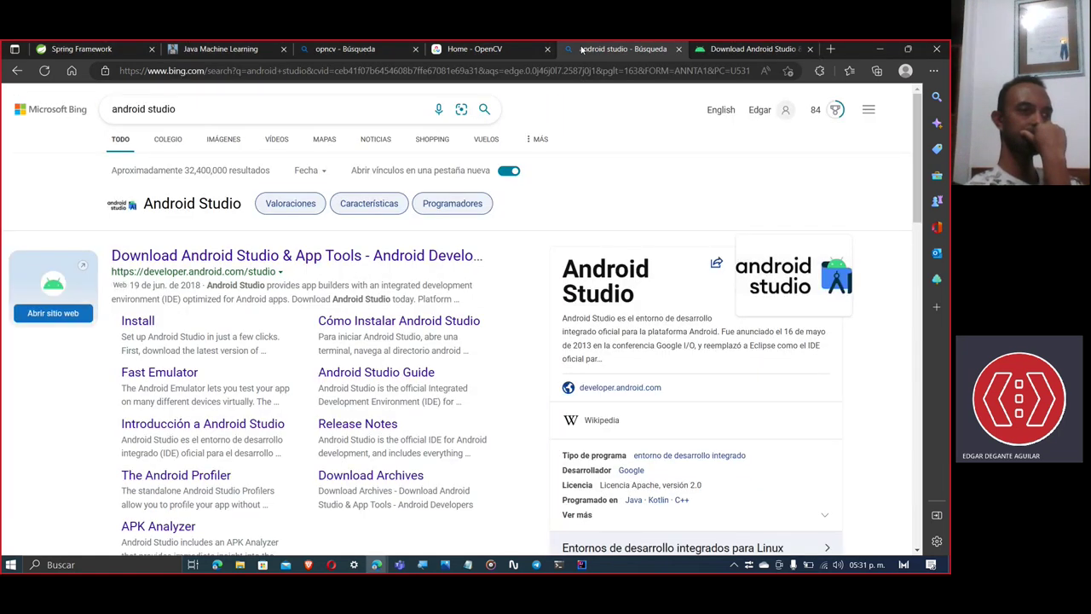
{"action": "left_click", "coordinate": [880, 48]}
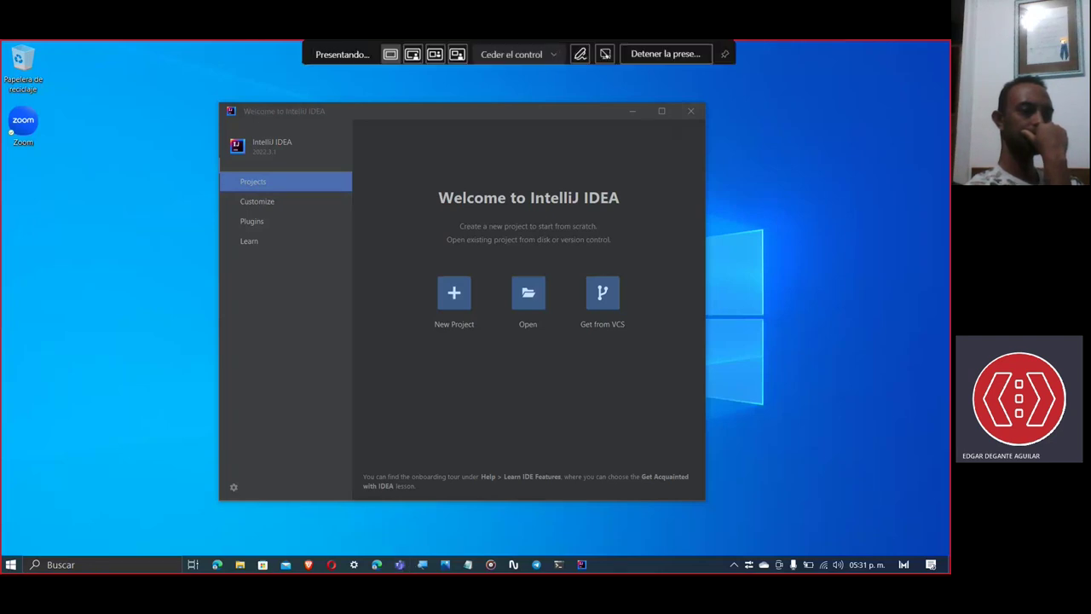
{"action": "left_click", "coordinate": [581, 112]}
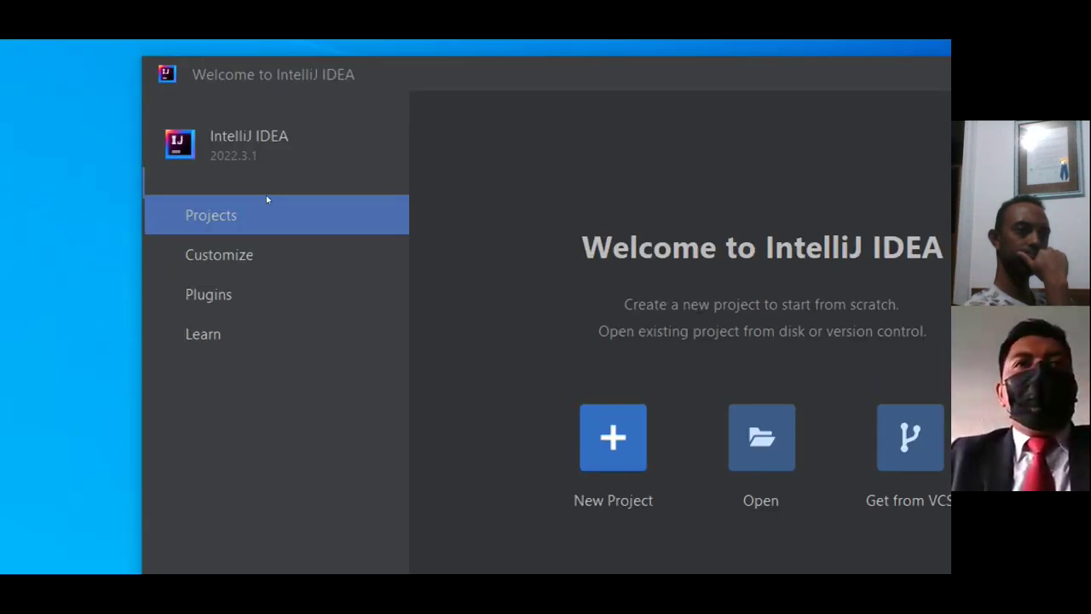
{"action": "key", "text": "Down"}
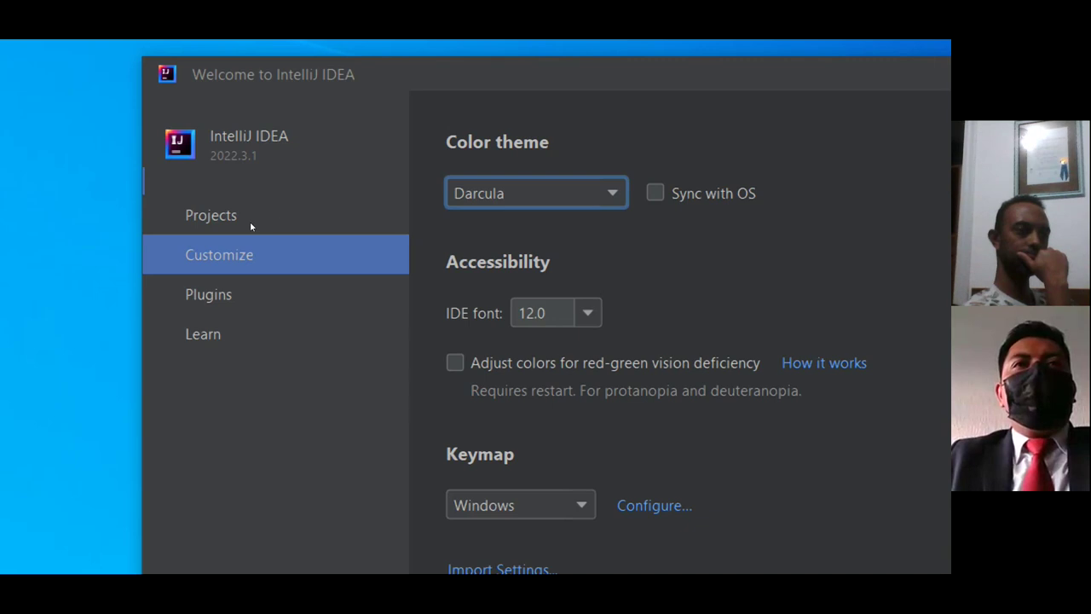
Try the IntelliJ Light color theme and restore Darcula
{"action": "key", "text": "Down"}
{"action": "key", "text": "Up"}
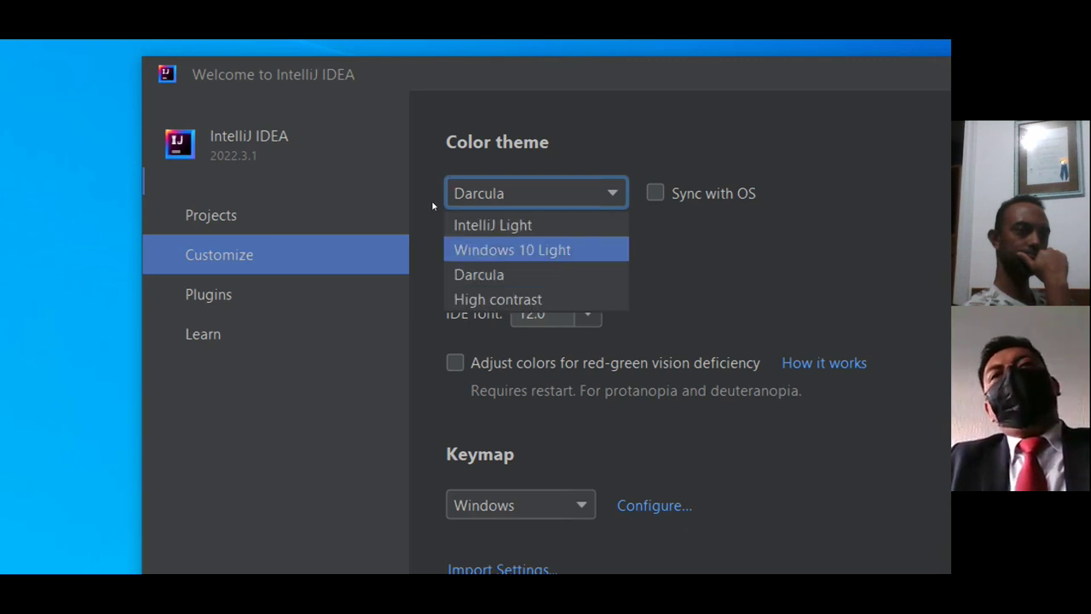
{"action": "key", "text": "Up"}
{"action": "key", "text": "Return"}
{"action": "key", "text": "Down"}
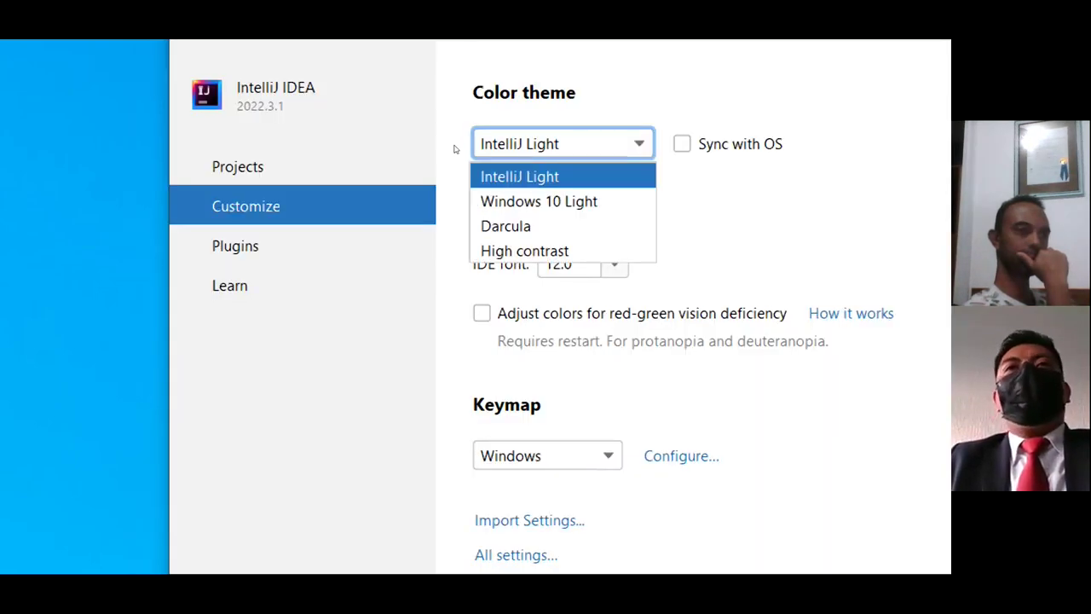
{"action": "key", "text": "Down"}
{"action": "key", "text": "Down"}
{"action": "key", "text": "Return"}
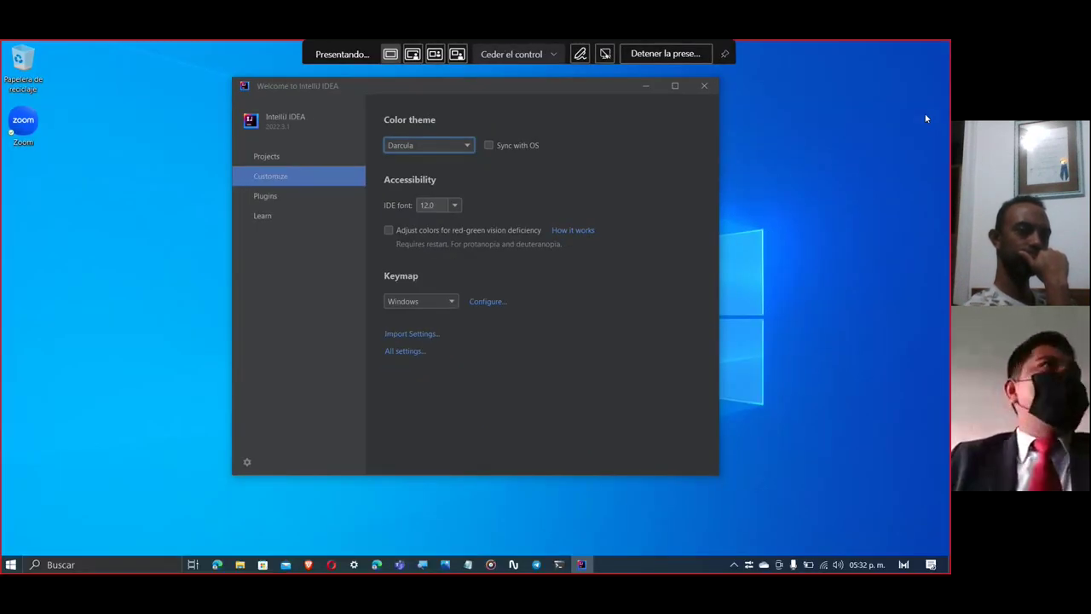
Shift the IntelliJ IDEA welcome window slightly and show its Projects page
{"action": "left_click", "coordinate": [759, 164]}
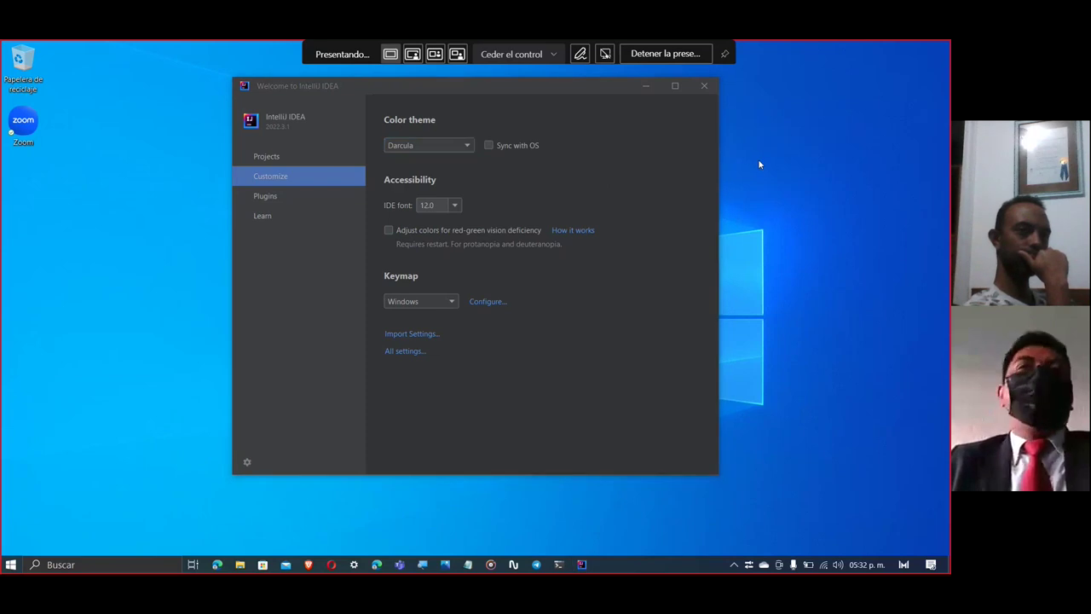
{"action": "left_click_drag", "start_coordinate": [540, 88], "coordinate": [540, 100]}
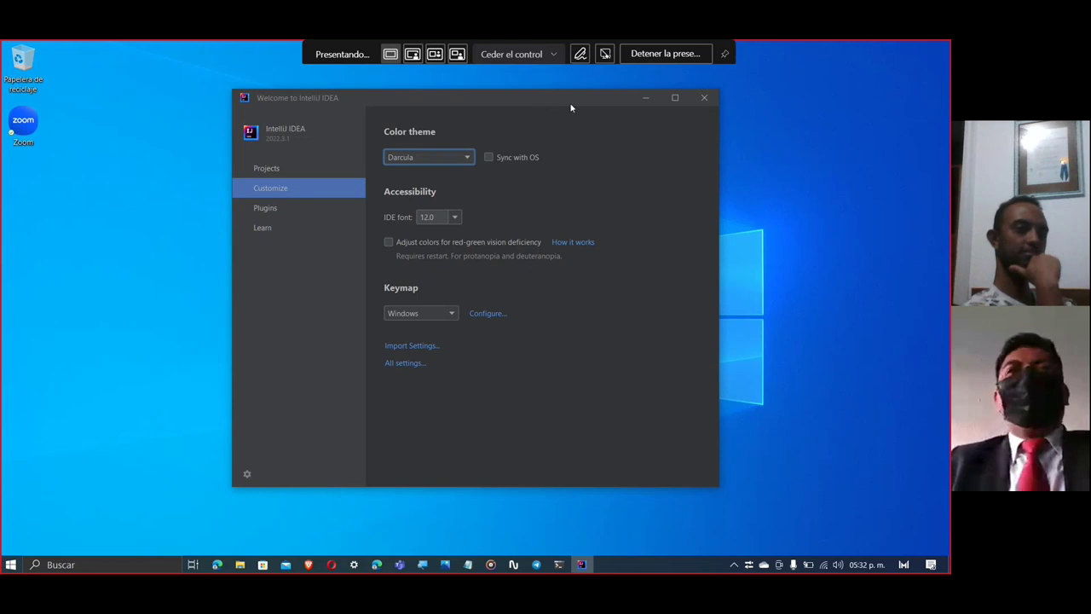
{"action": "left_click", "coordinate": [766, 224]}
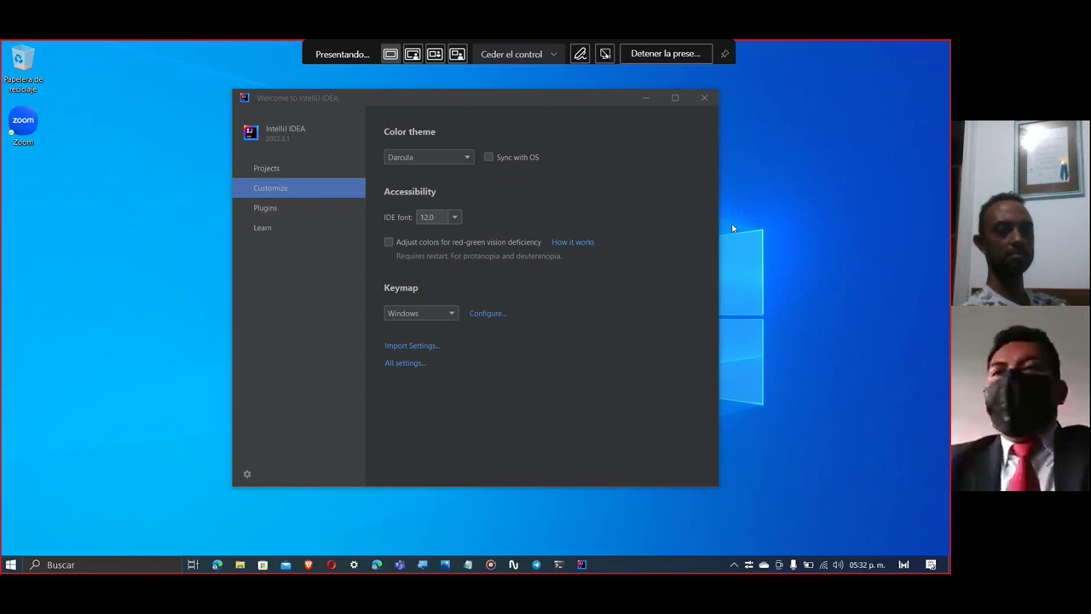
{"action": "left_click", "coordinate": [258, 167]}
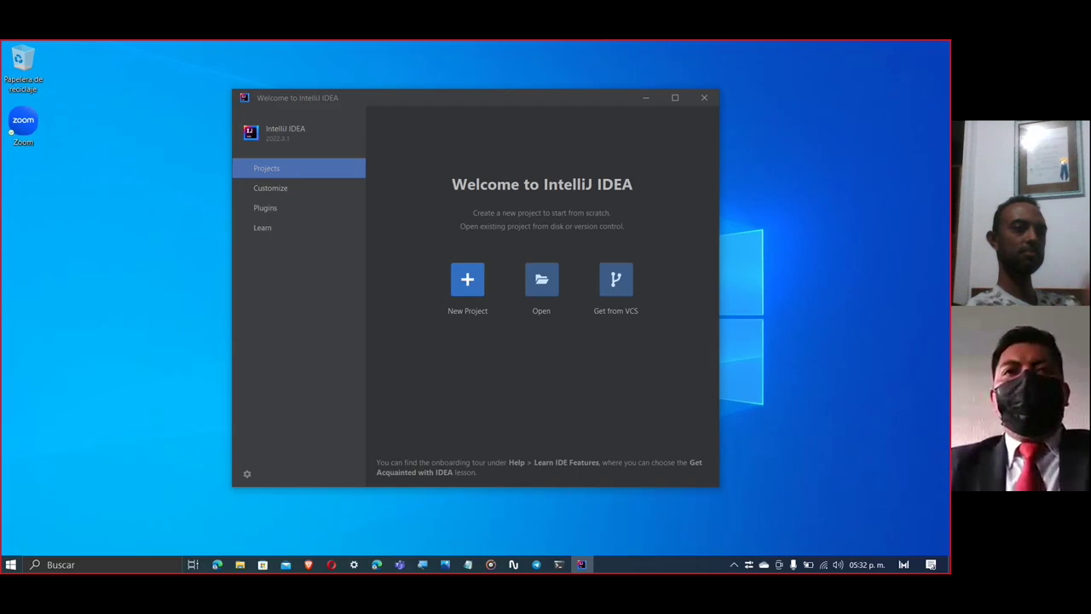
{"action": "left_click_drag", "start_coordinate": [513, 101], "coordinate": [498, 102]}
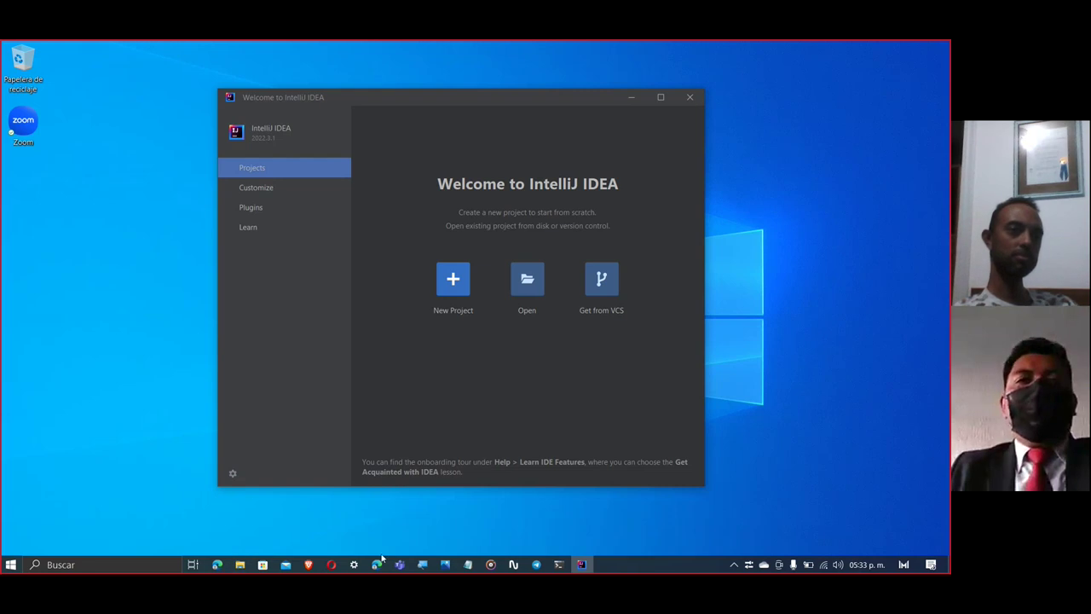
Switch to the Edge browser and open github.com in a new tab
{"action": "mouse_move", "coordinate": [376, 564]}
{"action": "left_click", "coordinate": [70, 543]}
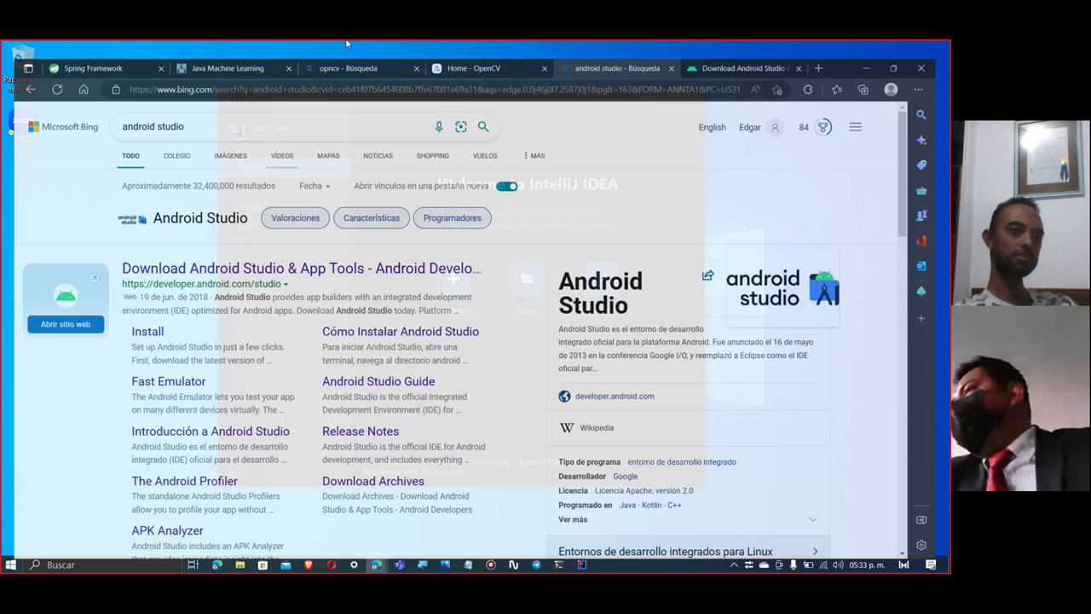
{"action": "key", "text": "ctrl+t"}
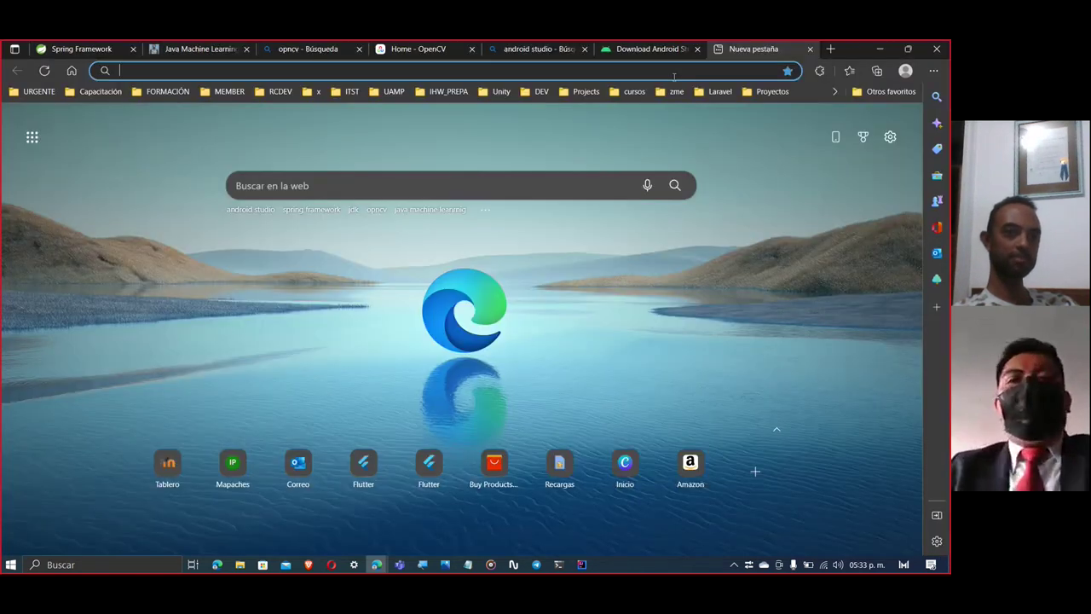
{"action": "type", "text": "github"}
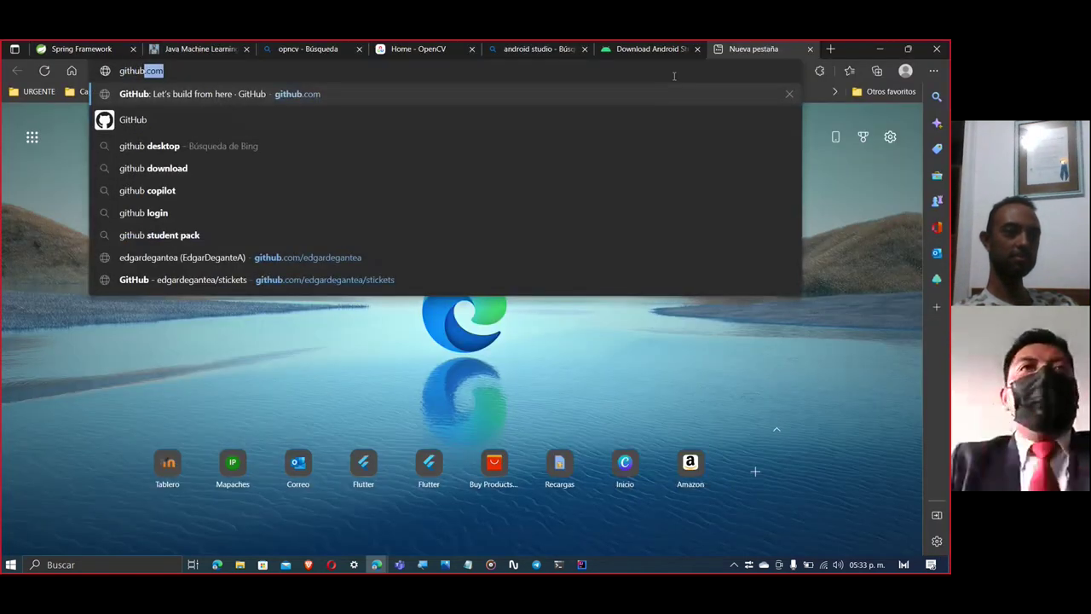
{"action": "key", "text": "Return"}
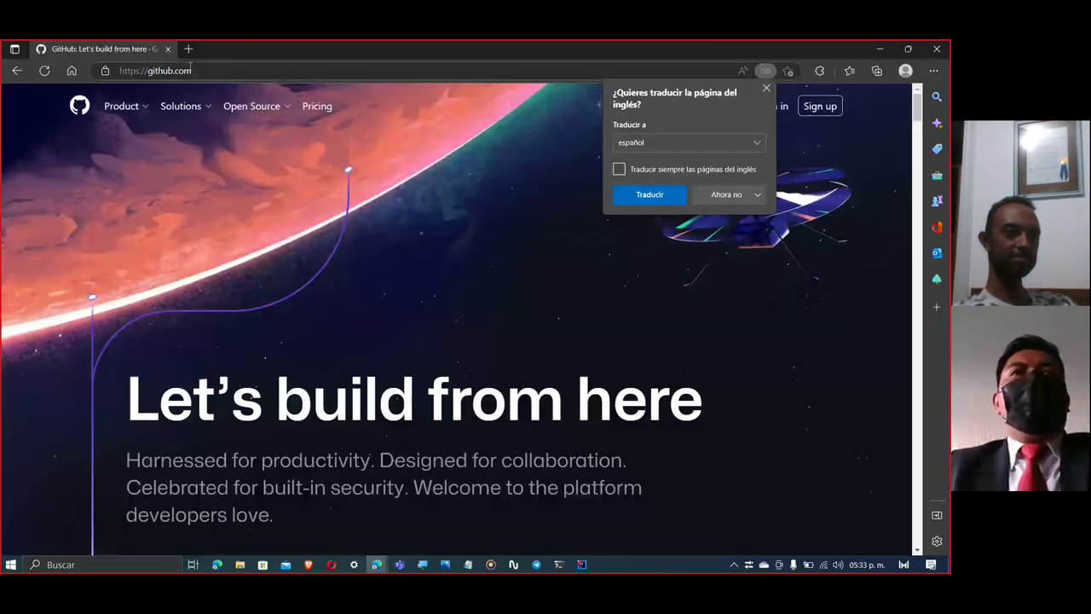
Dismiss the translation prompt, open the instructor's GitHub profile by its address and show its repositories
{"action": "left_click", "coordinate": [232, 70]}
{"action": "key", "text": "Escape"}
{"action": "left_click", "coordinate": [233, 66]}
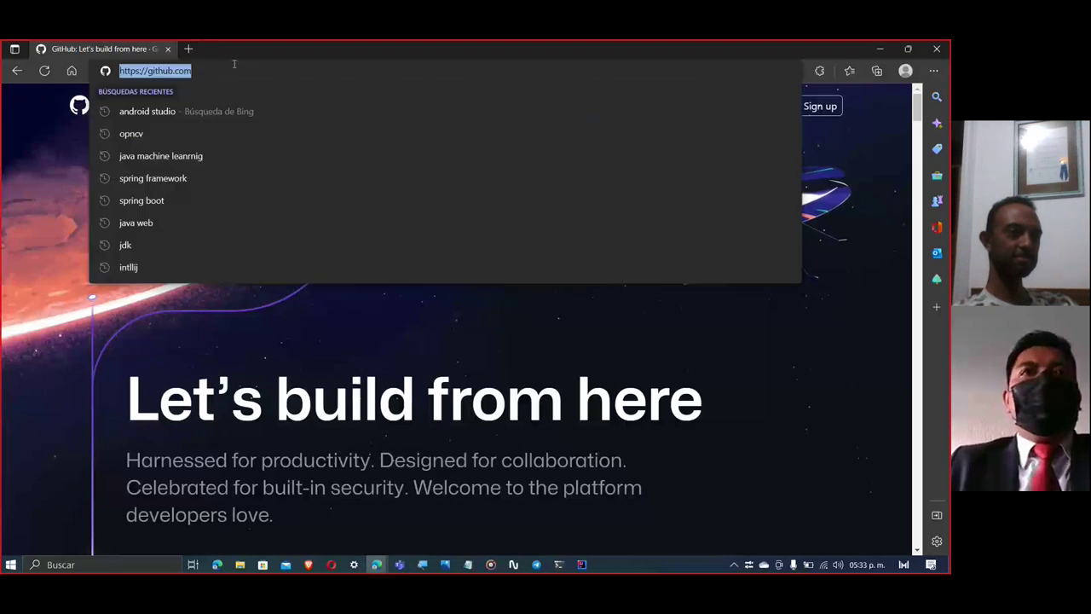
{"action": "left_click", "coordinate": [234, 66]}
{"action": "type", "text": "/edga"}
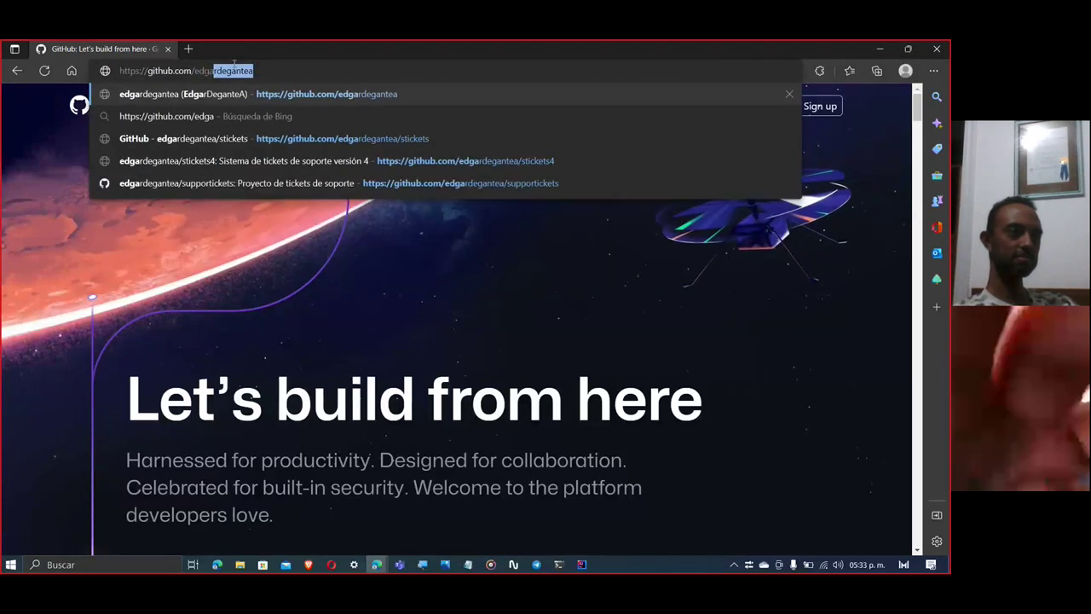
{"action": "type", "text": "rde"}
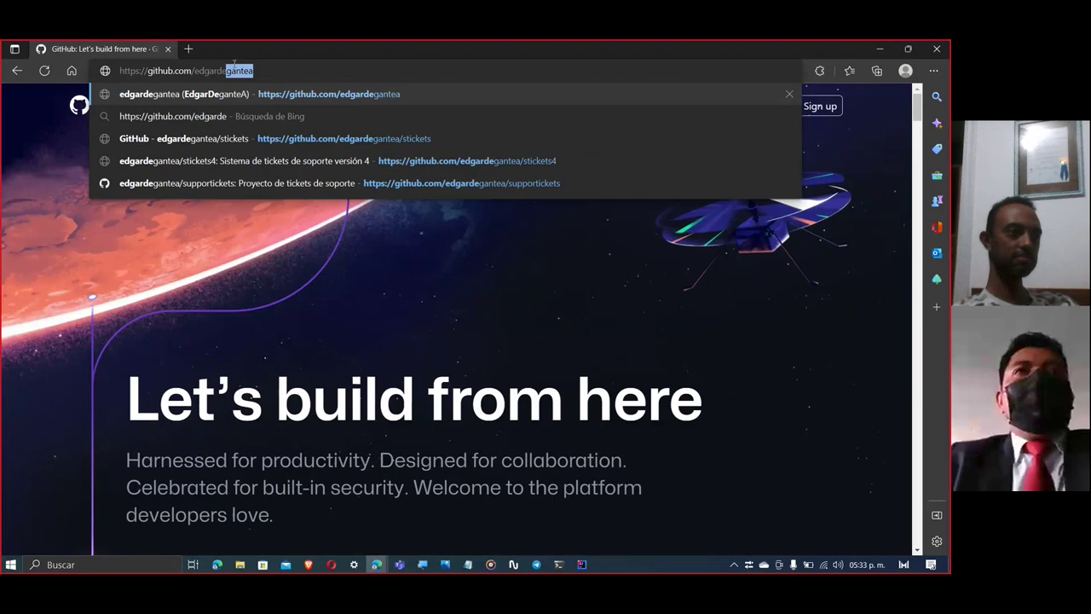
{"action": "key", "text": "Return"}
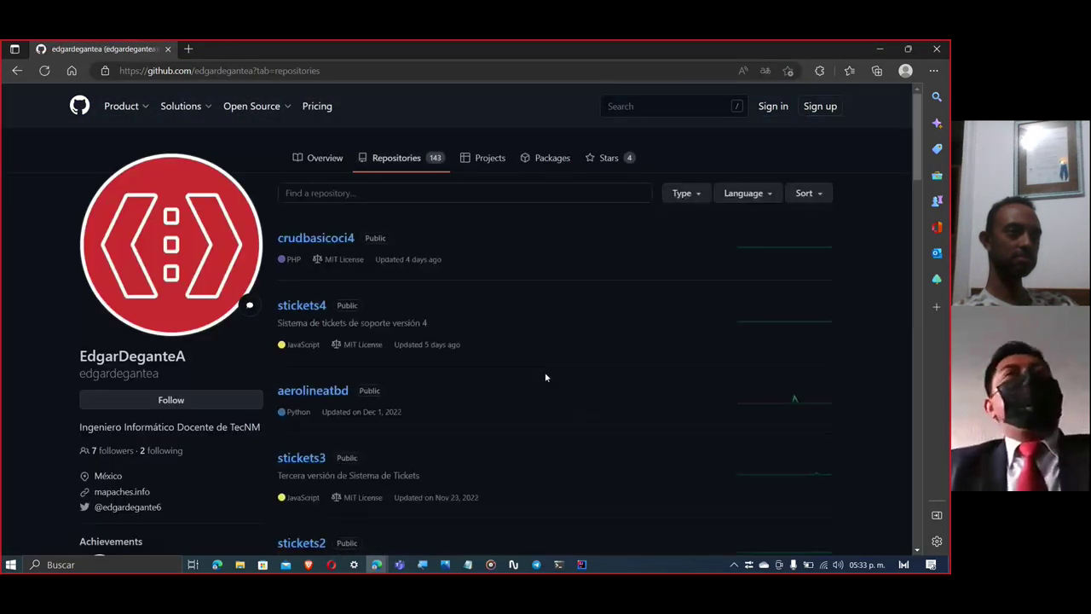
Look over the repository list, then open the stickets4 repository and examine its files
{"action": "scroll", "coordinate": [545, 377], "scroll_direction": "down", "scroll_amount": 2}
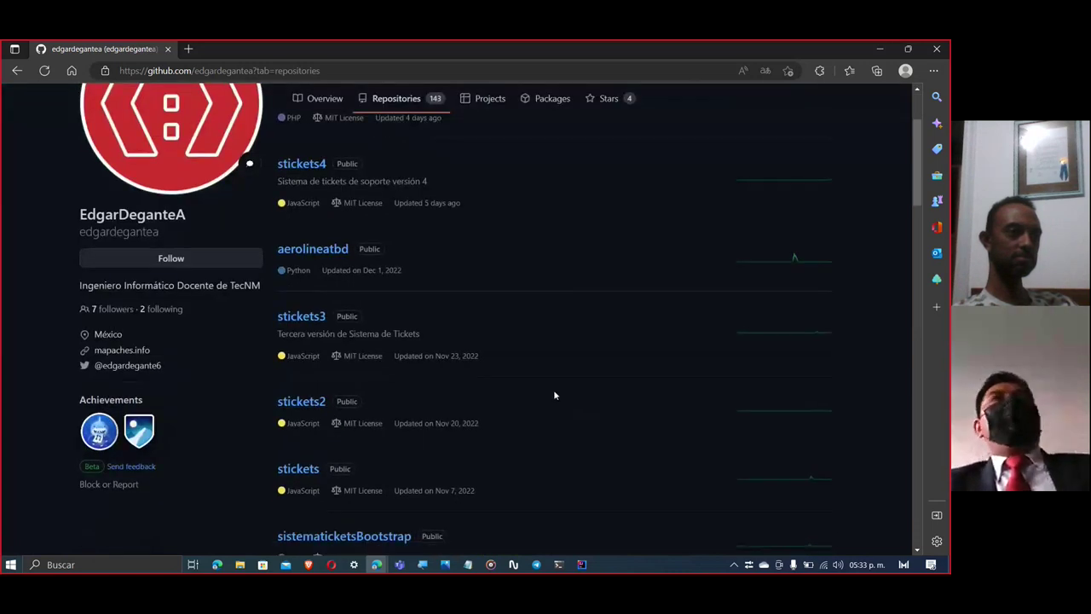
{"action": "scroll", "coordinate": [555, 395], "scroll_direction": "down", "scroll_amount": 3}
{"action": "scroll", "coordinate": [554, 395], "scroll_direction": "up", "scroll_amount": 2}
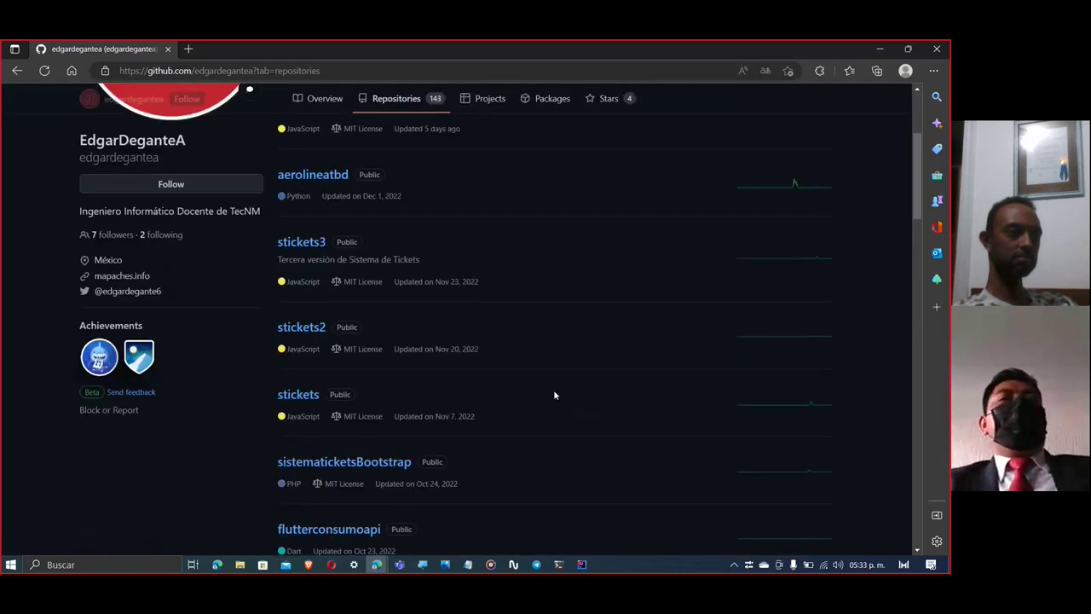
{"action": "scroll", "coordinate": [554, 394], "scroll_direction": "up", "scroll_amount": 3}
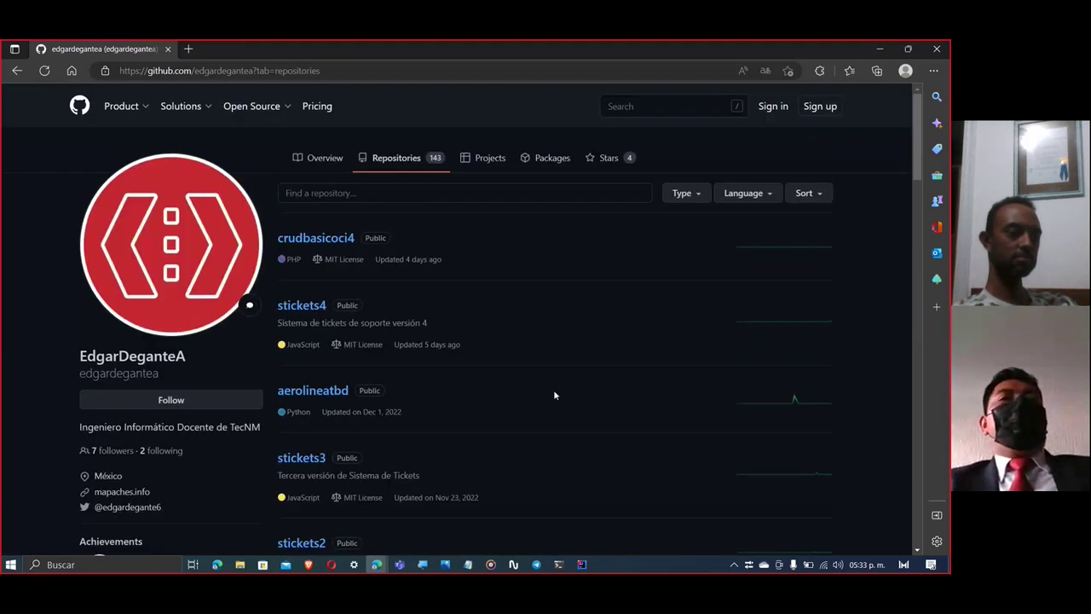
{"action": "left_click", "coordinate": [307, 307]}
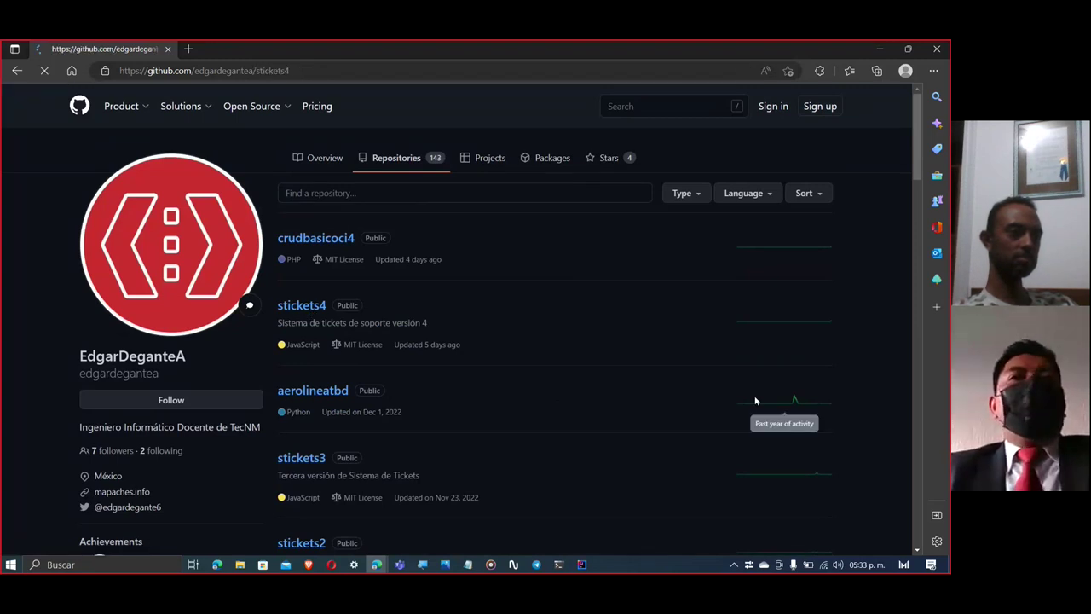
{"action": "scroll", "coordinate": [378, 353], "scroll_direction": "down", "scroll_amount": 3}
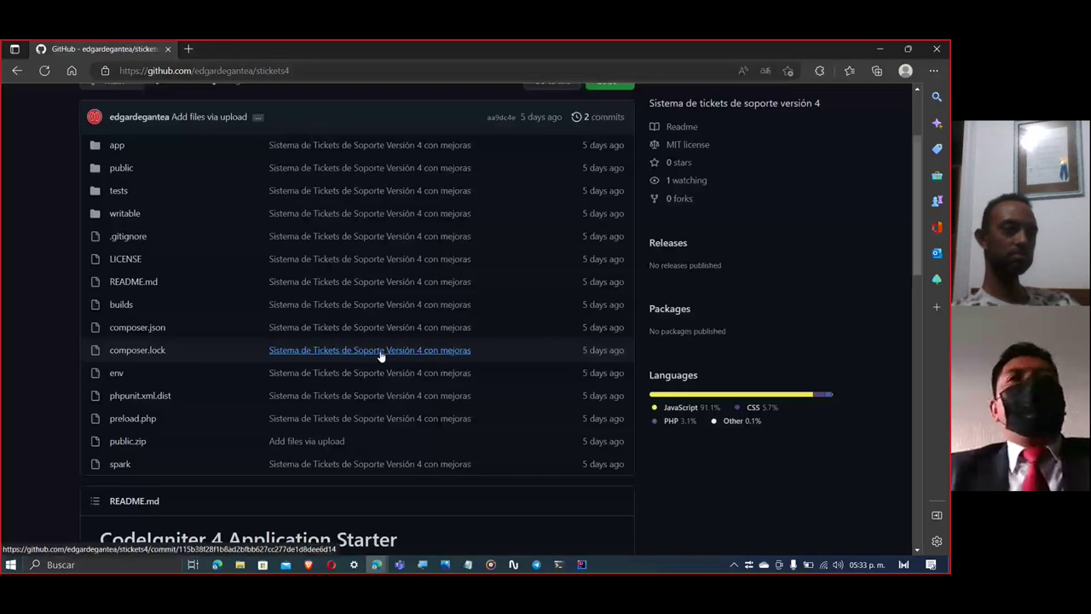
{"action": "scroll", "coordinate": [381, 355], "scroll_direction": "up", "scroll_amount": 2}
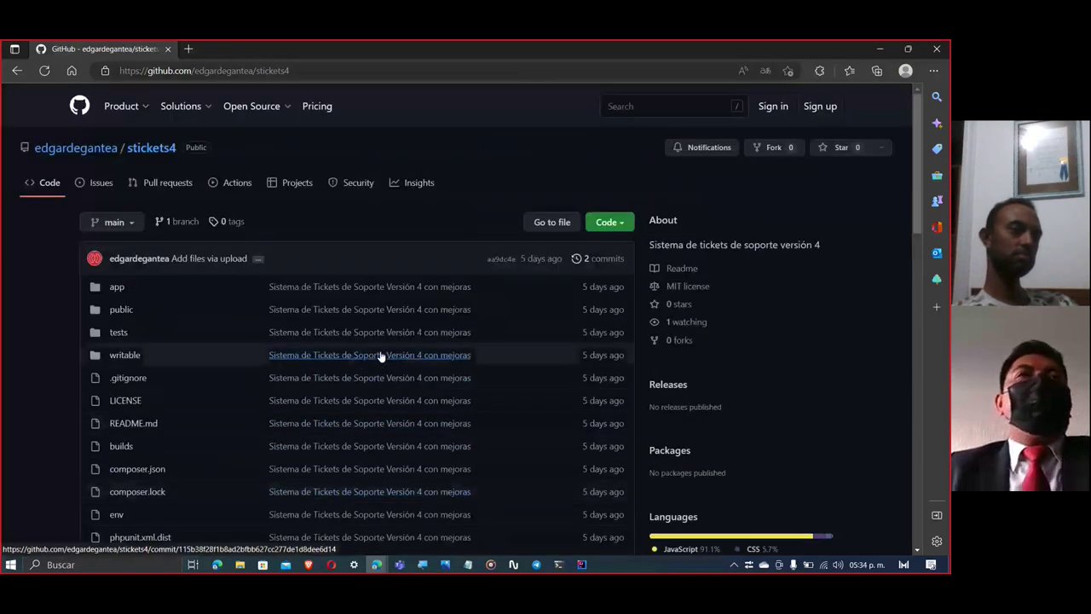
Return to the profile of the repository's owner and look over the popular repositories and contribution activity
{"action": "mouse_move", "coordinate": [79, 152]}
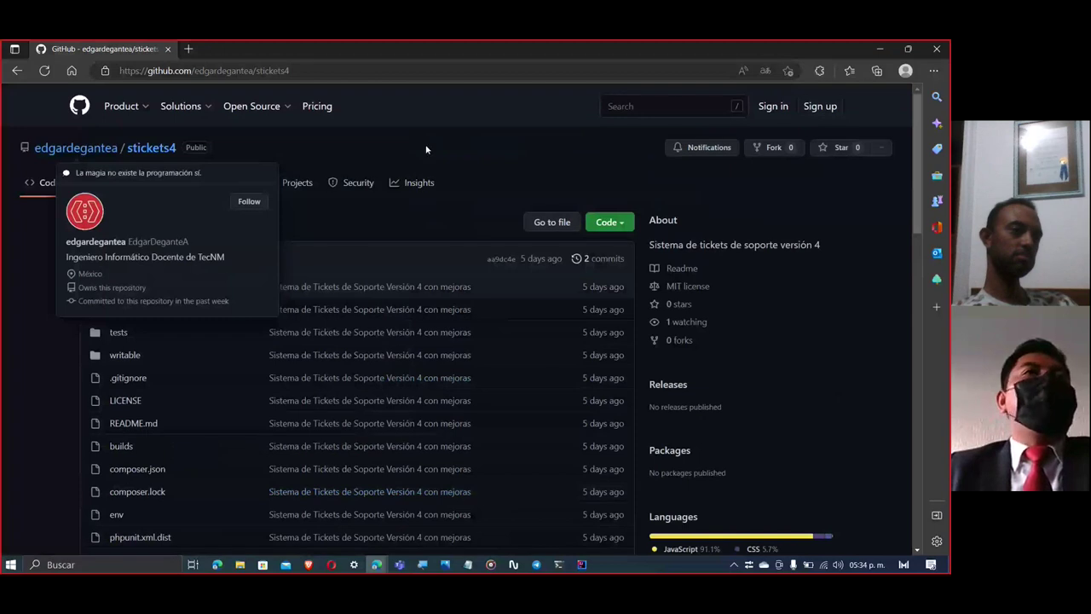
{"action": "left_click", "coordinate": [64, 149]}
{"action": "scroll", "coordinate": [720, 288], "scroll_direction": "down", "scroll_amount": 3}
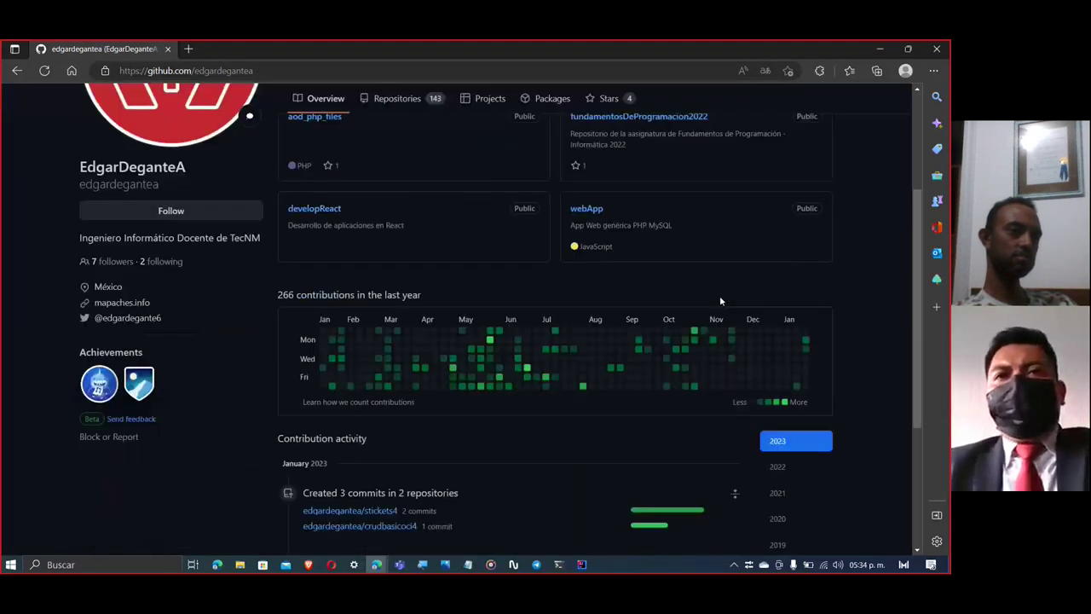
{"action": "scroll", "coordinate": [720, 295], "scroll_direction": "up", "scroll_amount": 2}
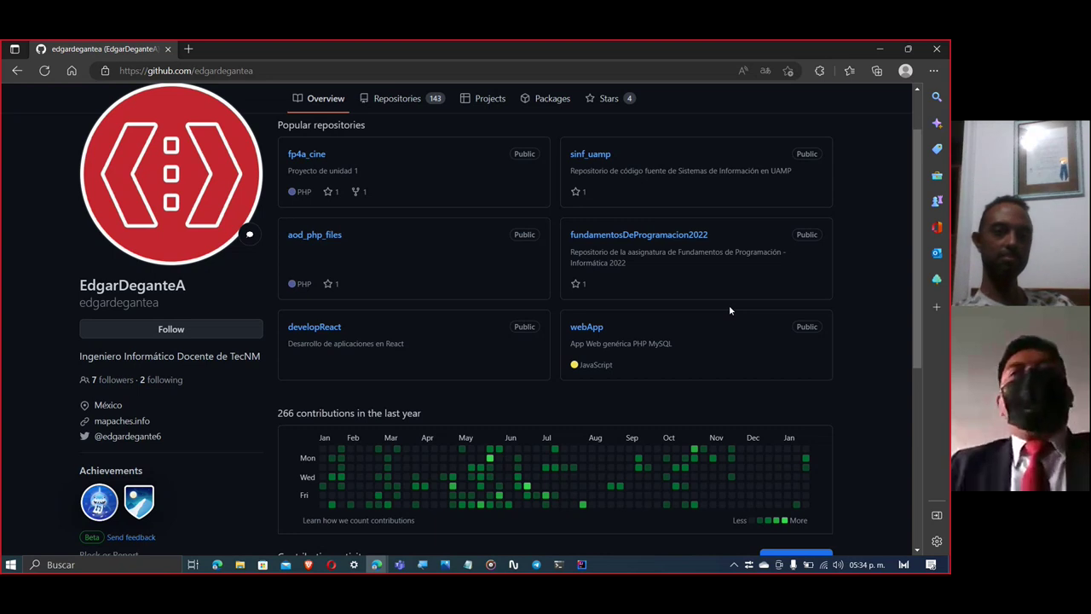
Minimize the GitHub window, revisit the OpenCV and Spring Framework tabs, and return to the IntelliJ IDEA welcome window
{"action": "left_click", "coordinate": [874, 47]}
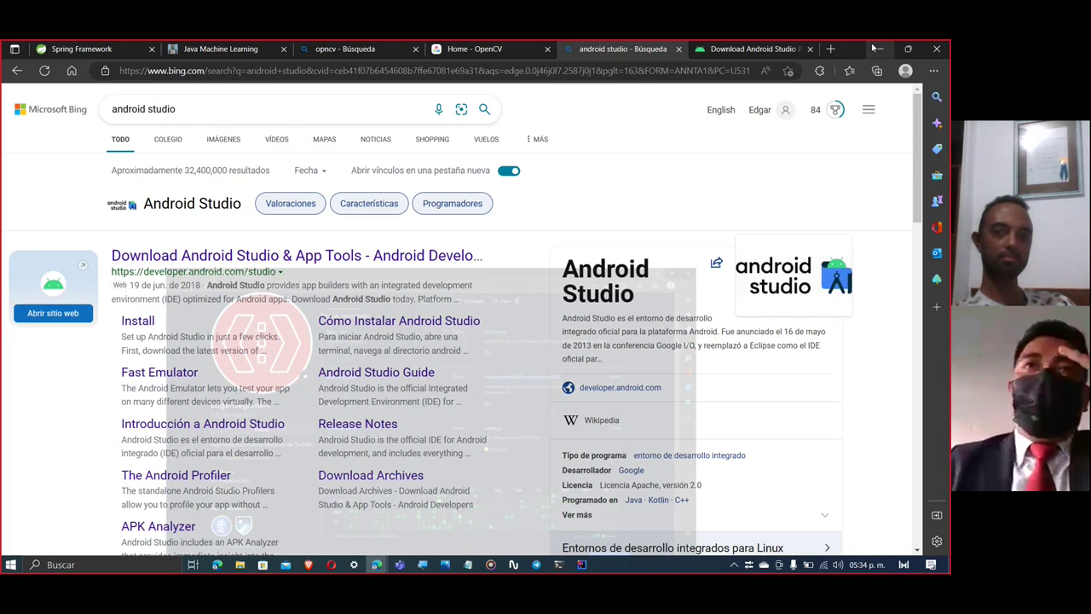
{"action": "left_click", "coordinate": [475, 49]}
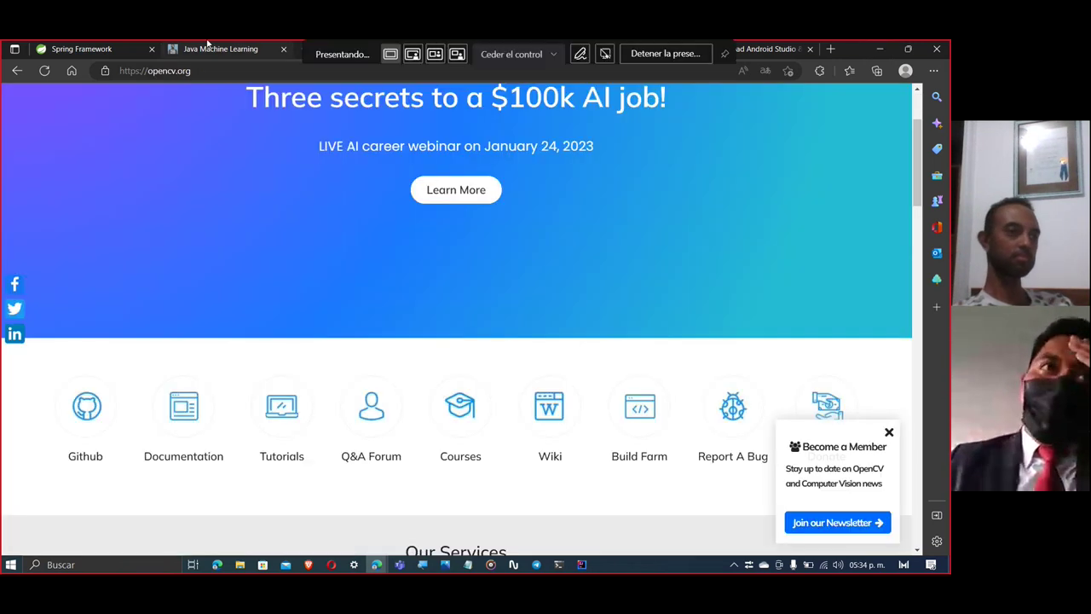
{"action": "left_click", "coordinate": [81, 48]}
{"action": "left_click", "coordinate": [879, 49]}
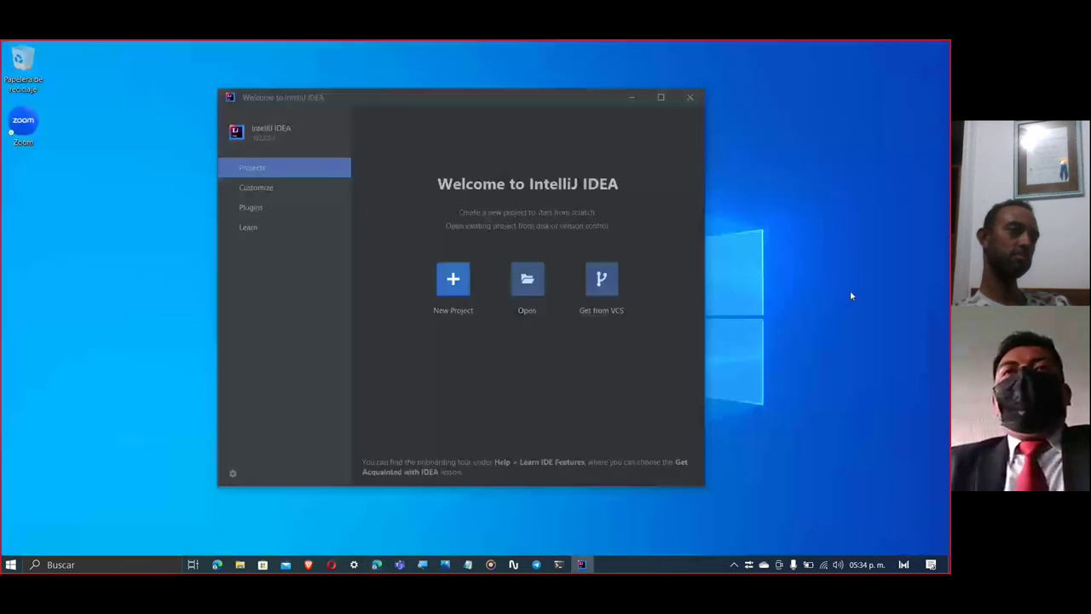